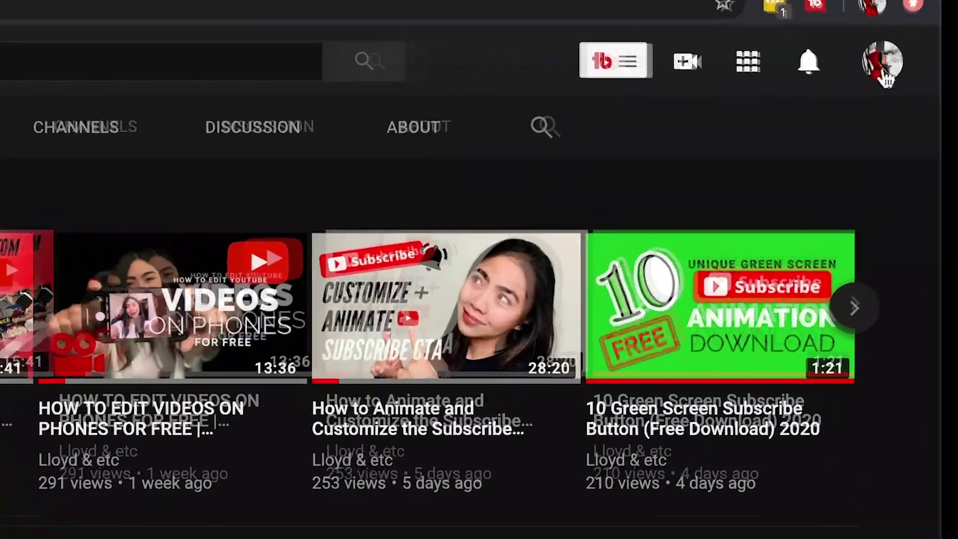
- Open YouTube Studio's Channel Branding settings, showing the current watermark with its 1:00 start time
click(883, 71)
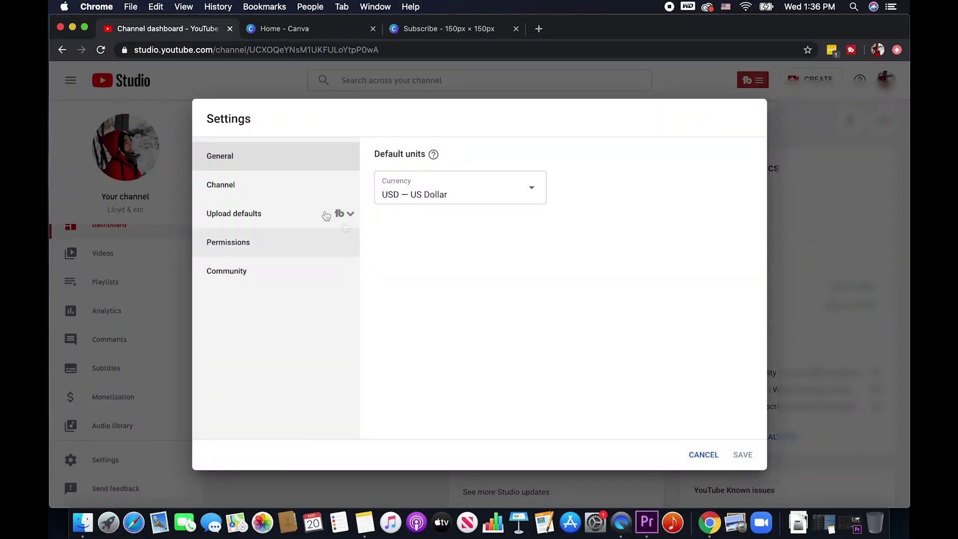
click(225, 185)
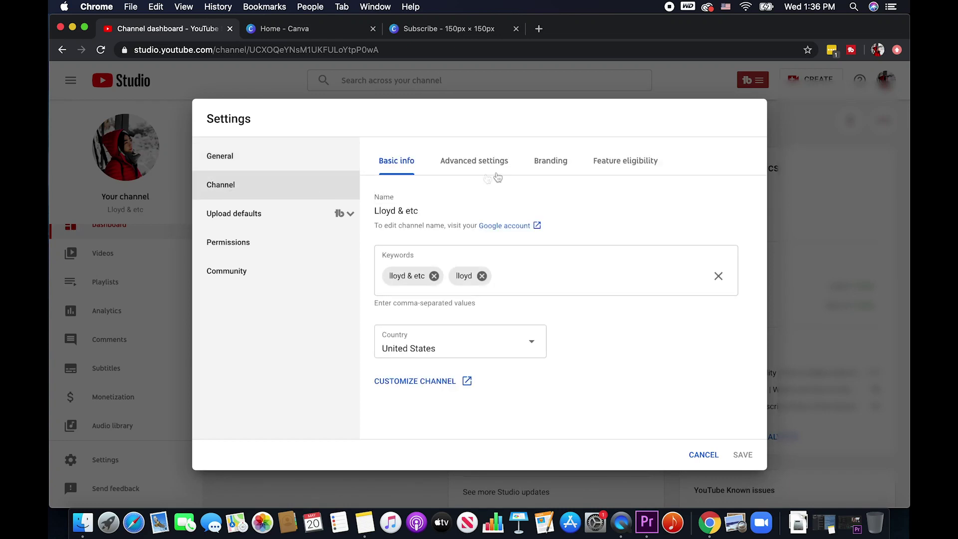
click(553, 165)
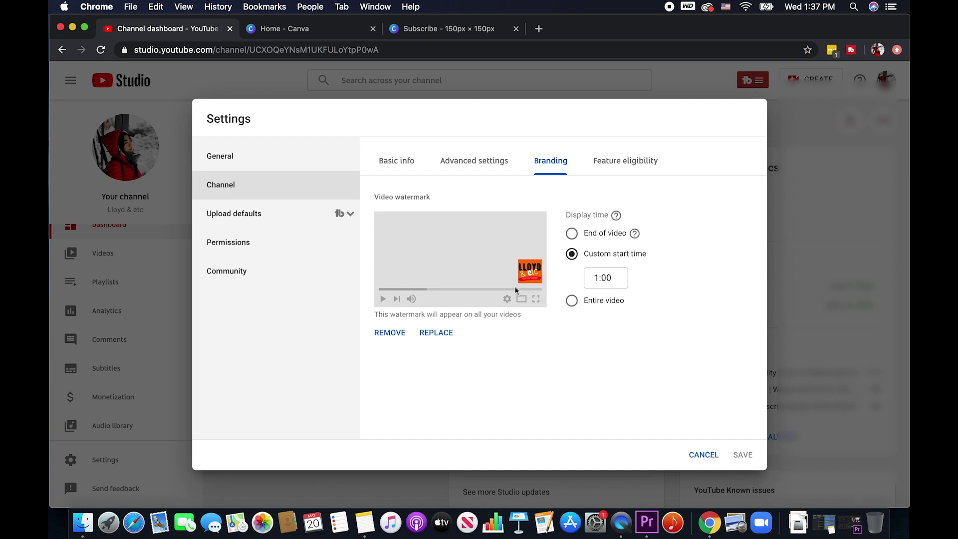
- Remove the existing video watermark, then cancel the unsaved branding changes
click(390, 332)
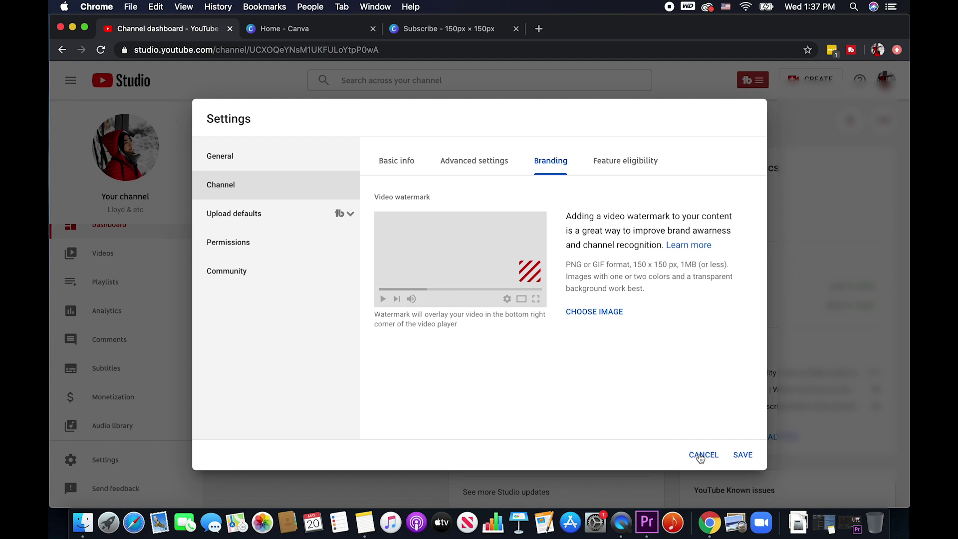
click(701, 456)
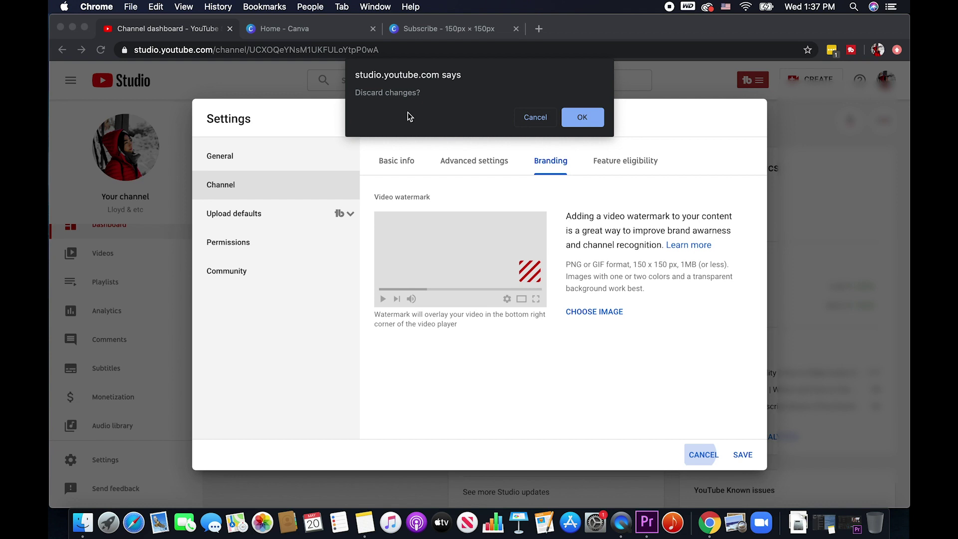
- Discard the YouTube changes and set up a 150 × 150 px custom Canva design with proportions locked
click(579, 118)
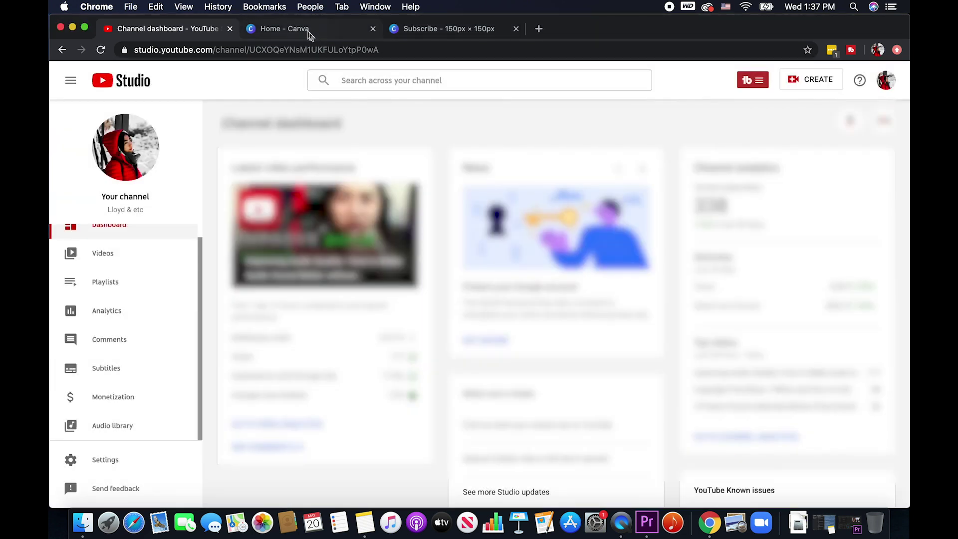
click(308, 31)
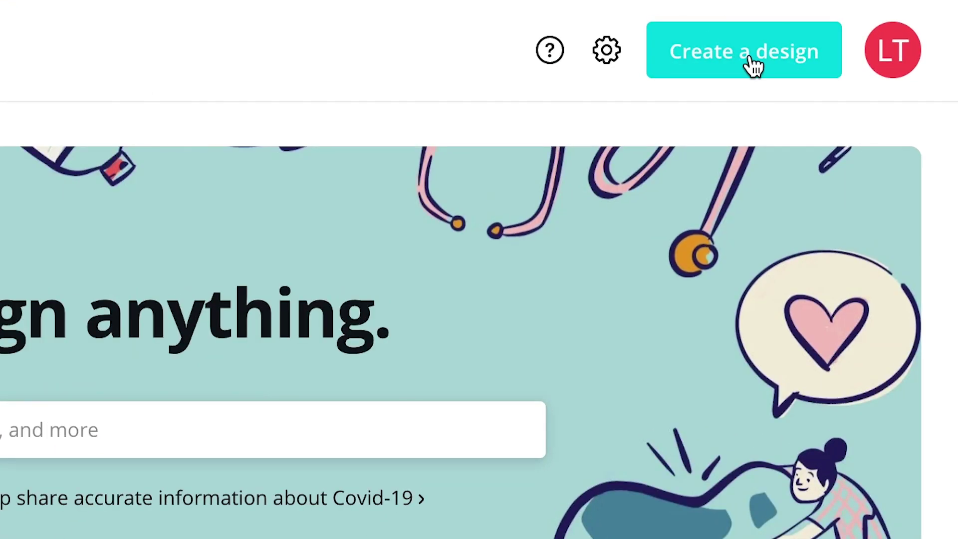
click(753, 65)
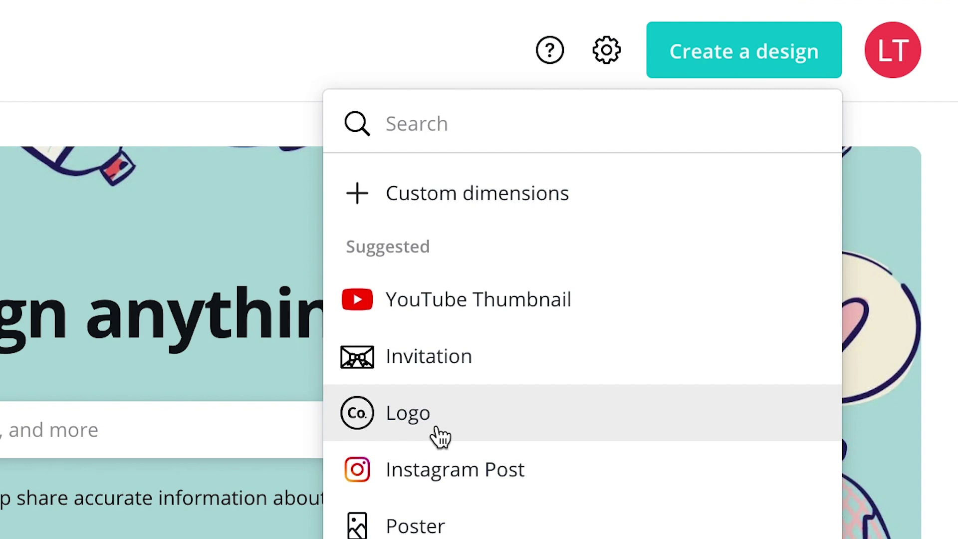
click(468, 212)
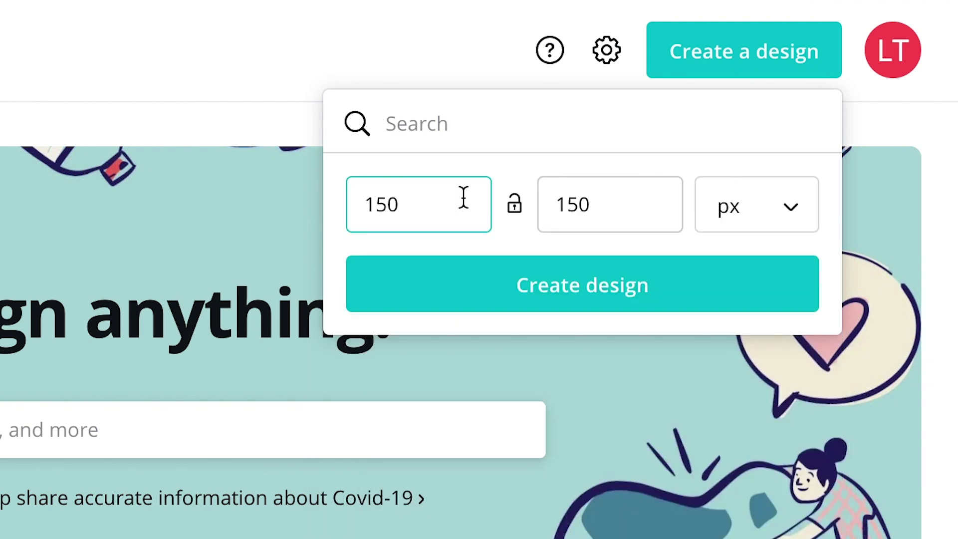
drag(402, 205, 361, 205)
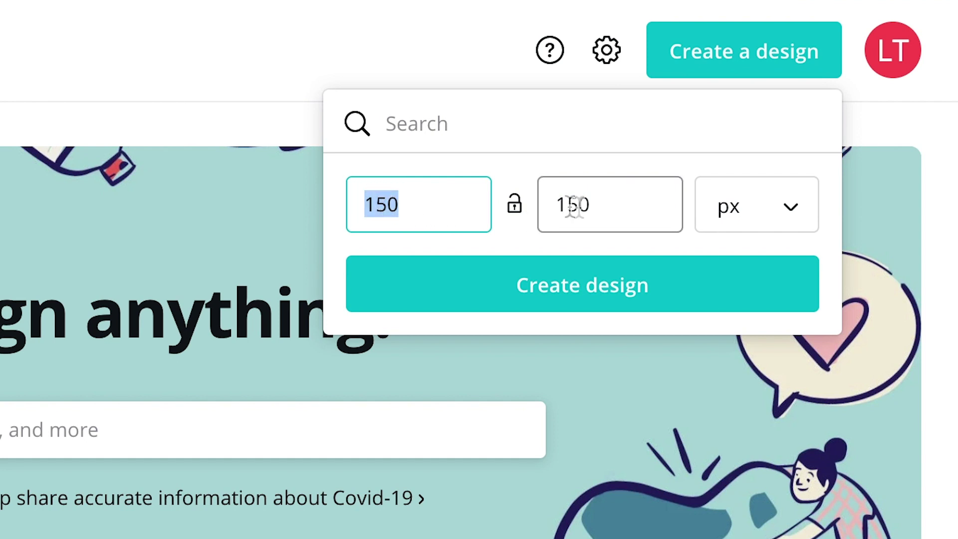
click(516, 206)
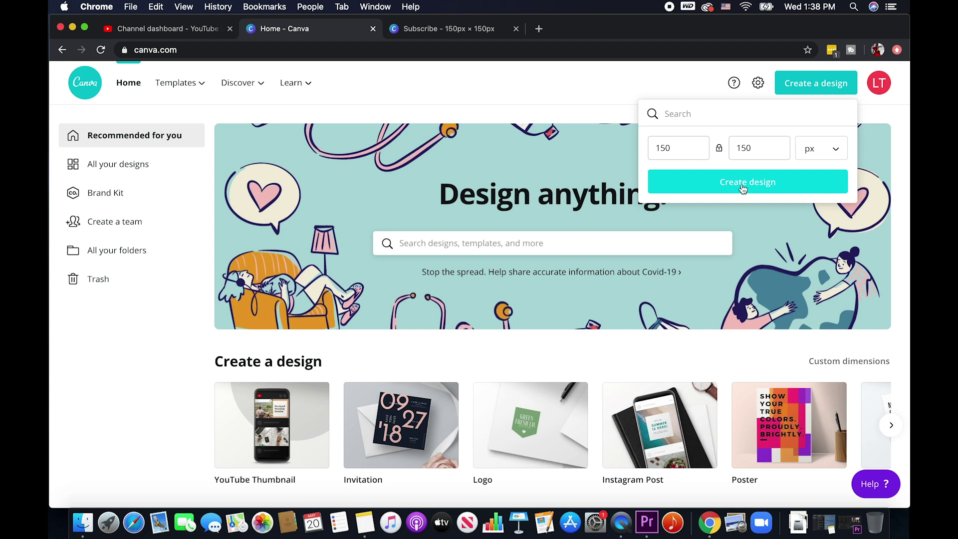
- Create the 150 × 150 px design and set its background to the default red colour
click(573, 284)
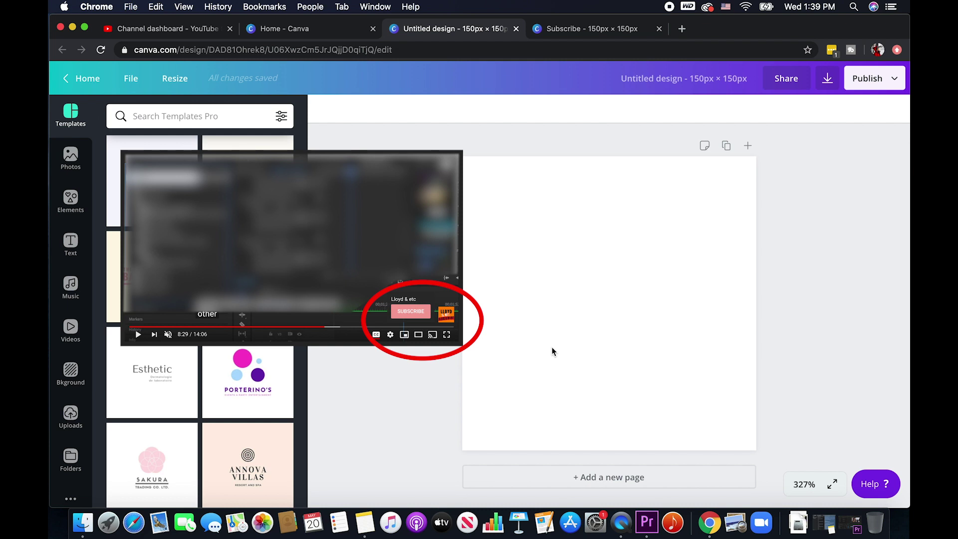
scroll(166, 199, down, 3)
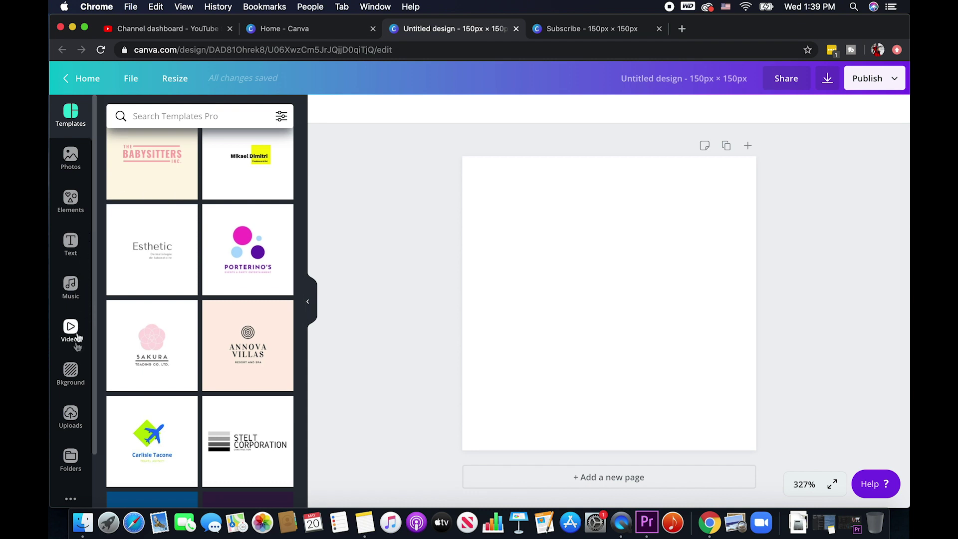
click(71, 372)
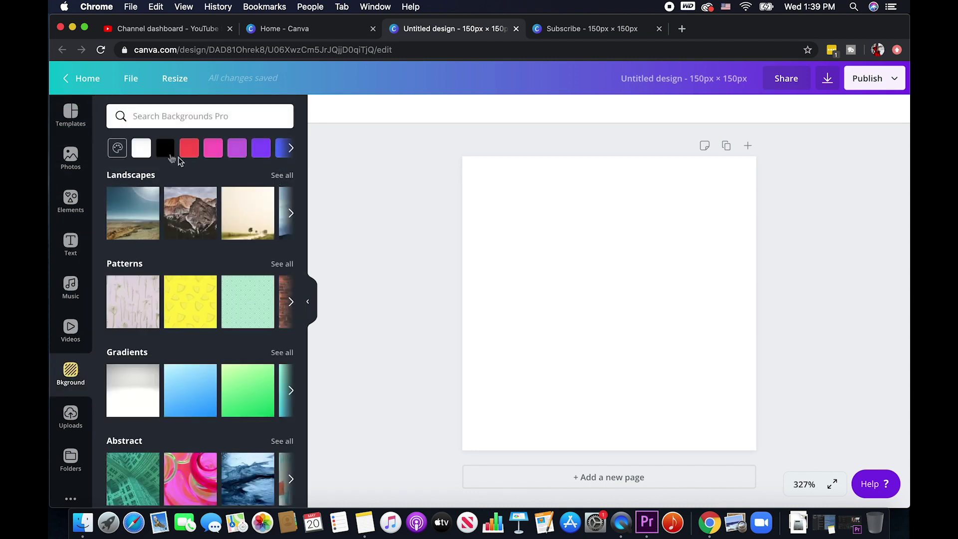
click(117, 147)
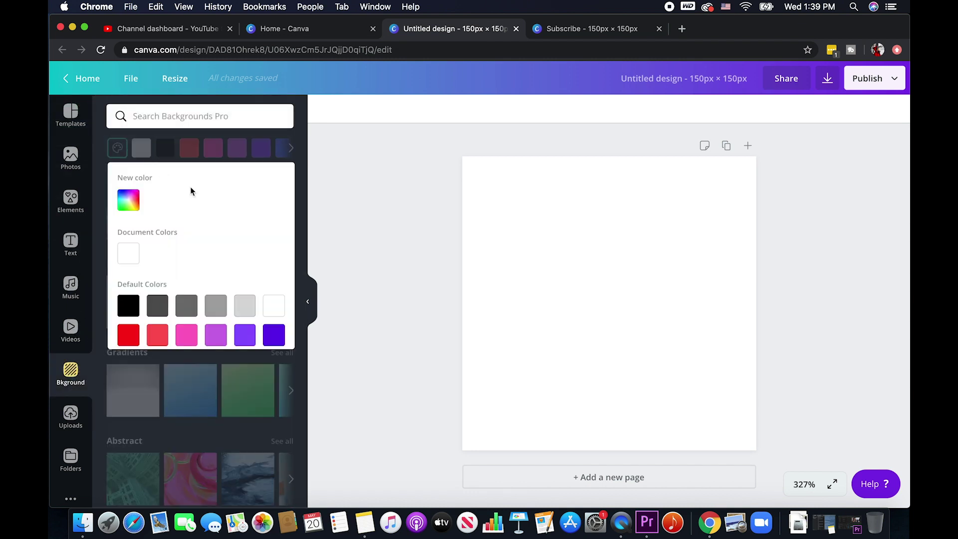
click(127, 333)
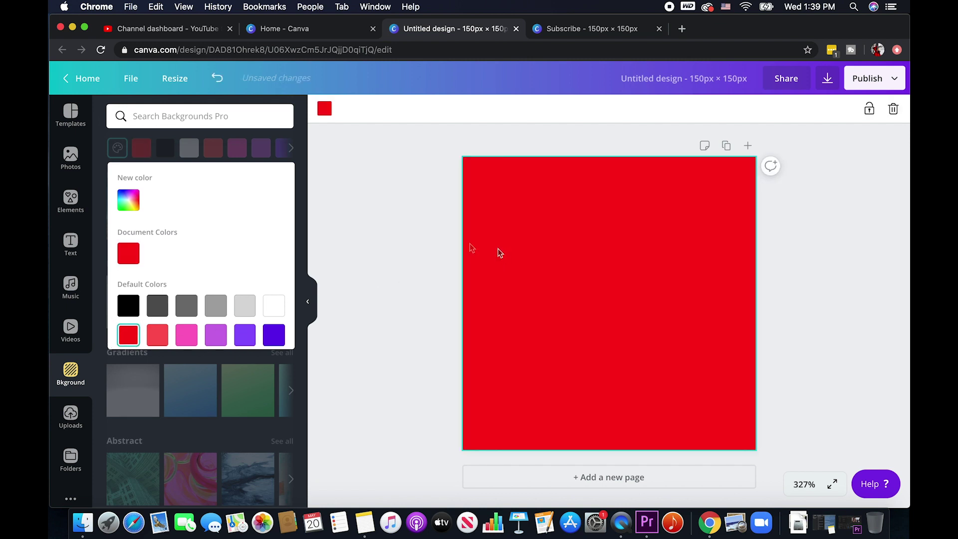
click(769, 266)
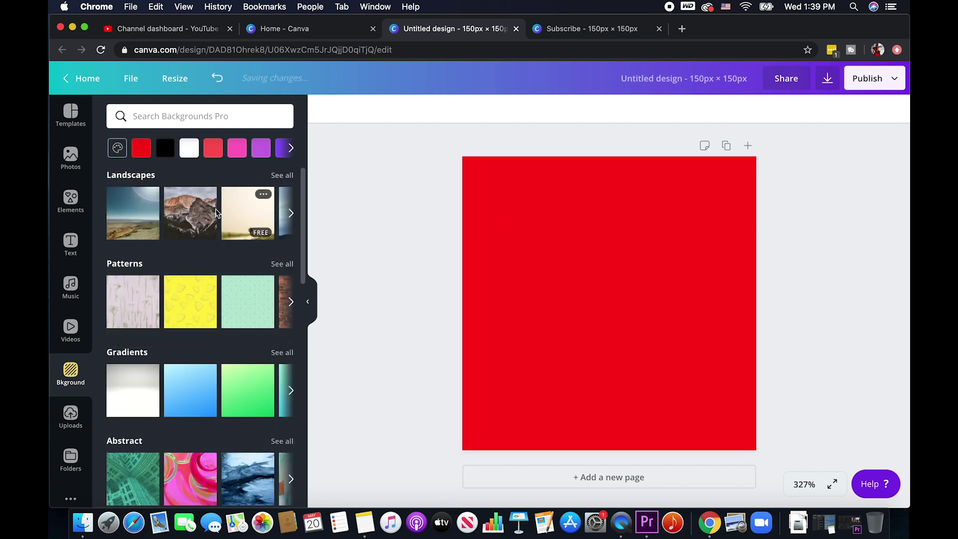
- Add the YouTube logo from Elements, then enlarge and position it on the design
click(71, 199)
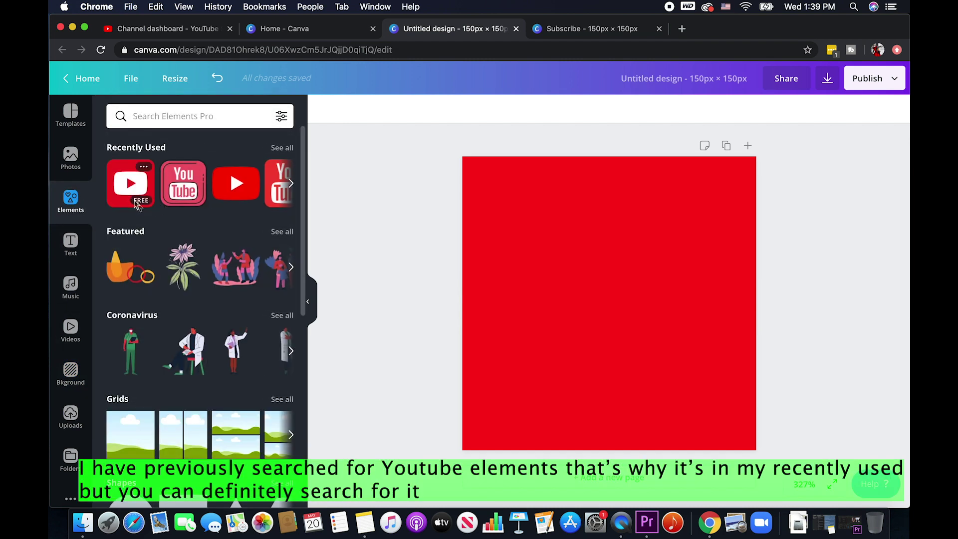
click(131, 189)
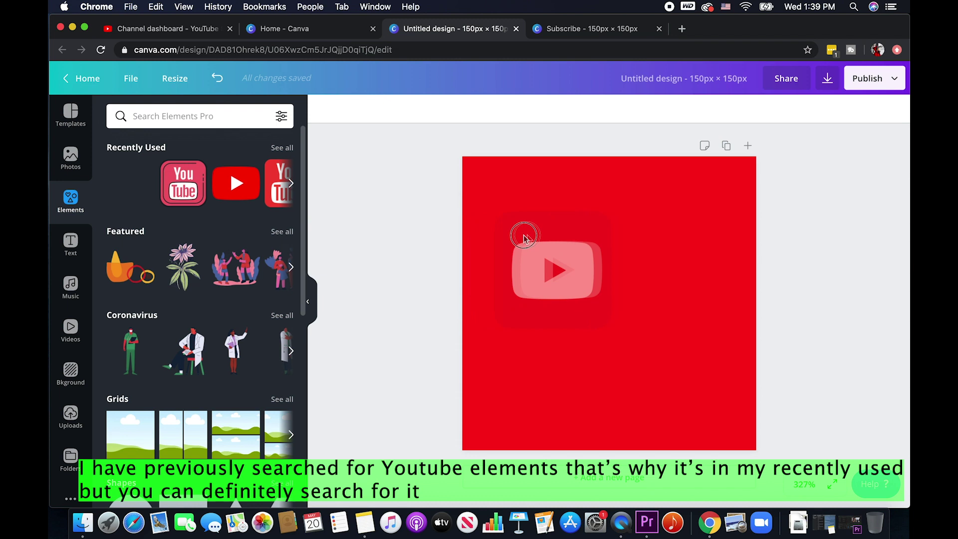
drag(625, 209, 699, 197)
drag(665, 327, 743, 405)
drag(614, 274, 610, 289)
click(771, 191)
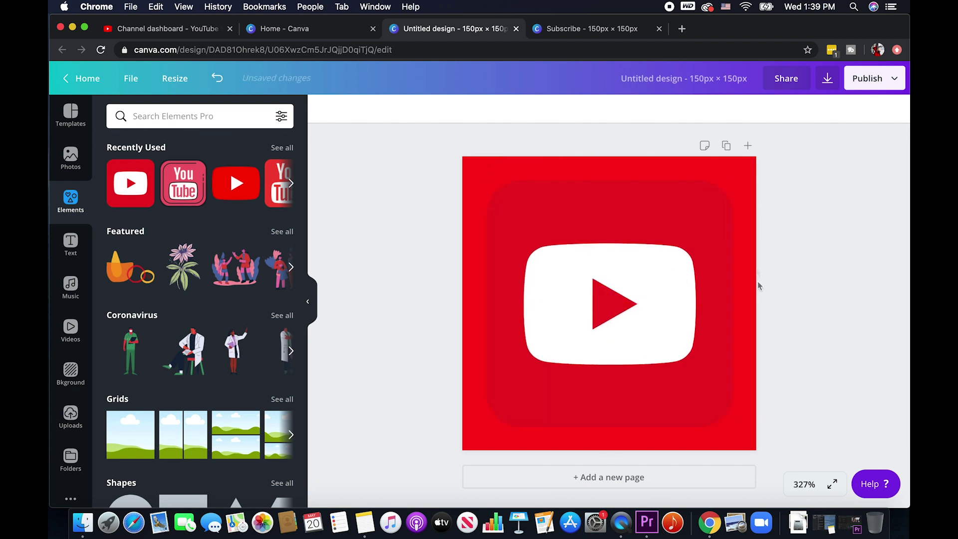
- Change the design background from red to white
click(746, 188)
click(326, 108)
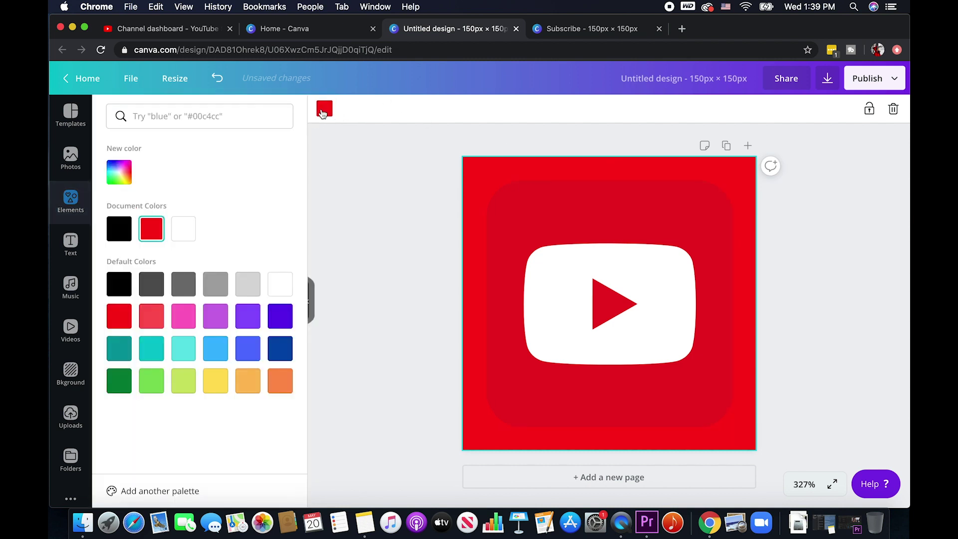
click(184, 231)
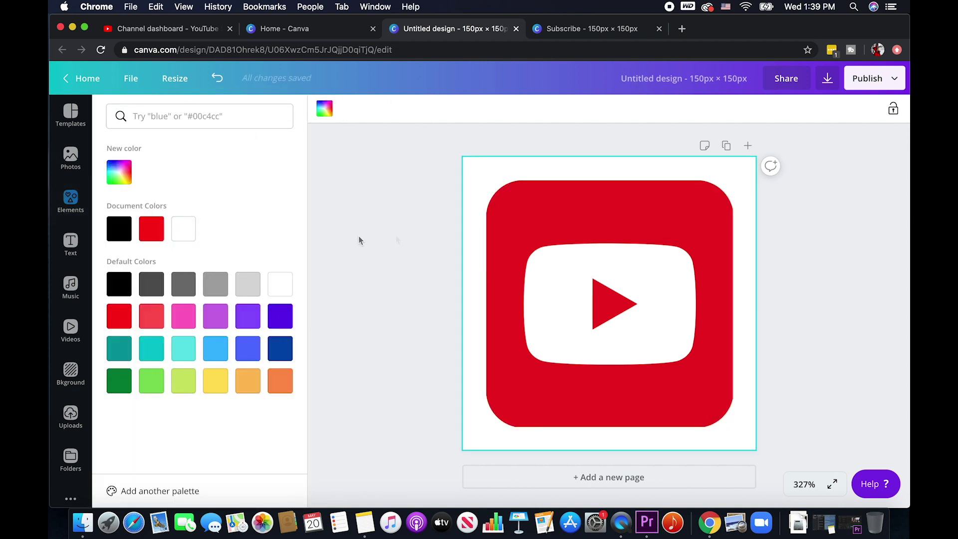
click(428, 233)
- Shrink the YouTube logo to about 115 px and centre it on the design
click(592, 256)
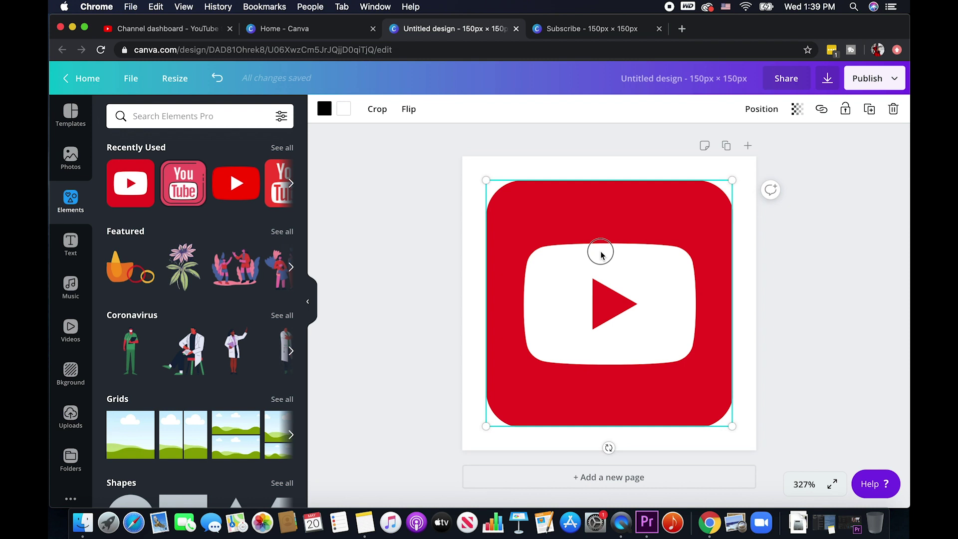
drag(486, 427, 508, 403)
drag(607, 321, 605, 315)
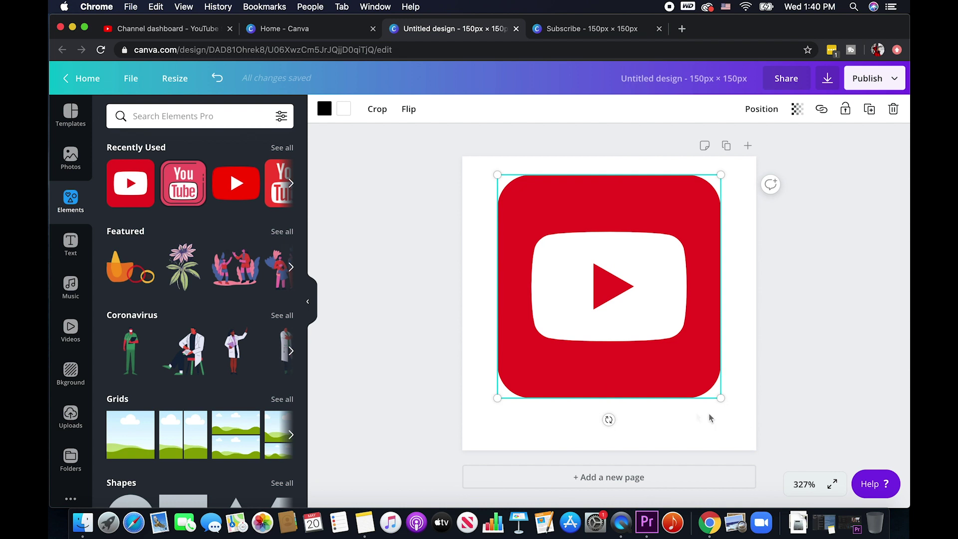
click(793, 403)
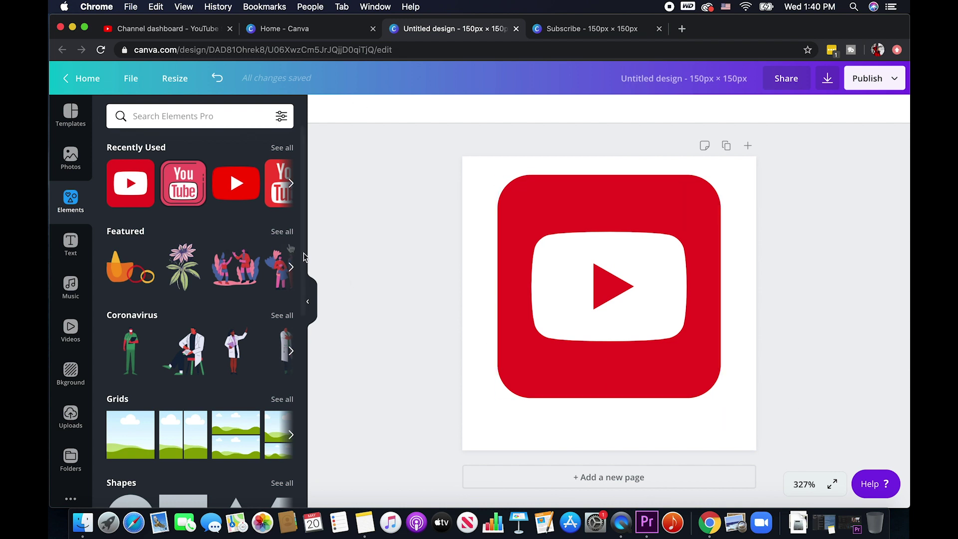
- Add a heading below the YouTube logo reading 'SUBSCRIBE'
click(70, 244)
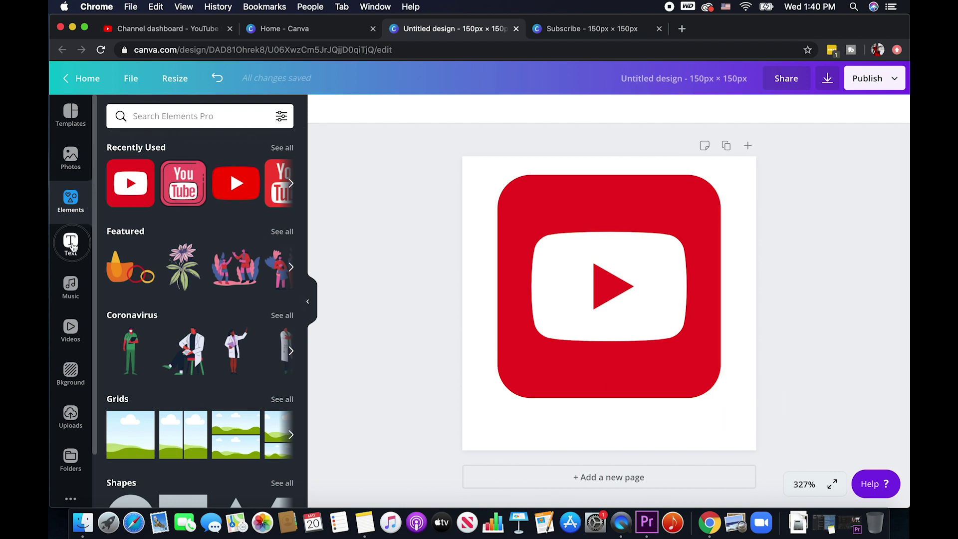
click(170, 177)
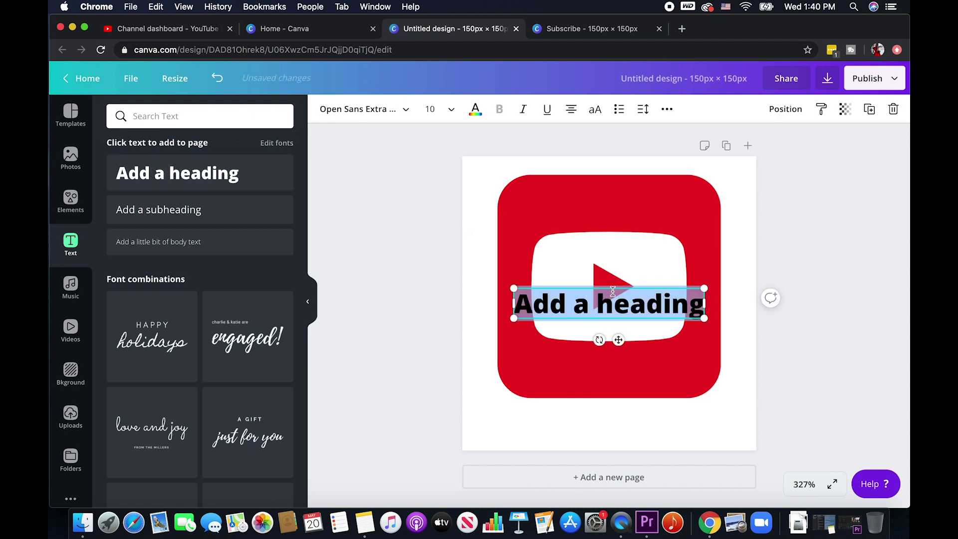
drag(616, 288, 619, 406)
double_click(623, 419)
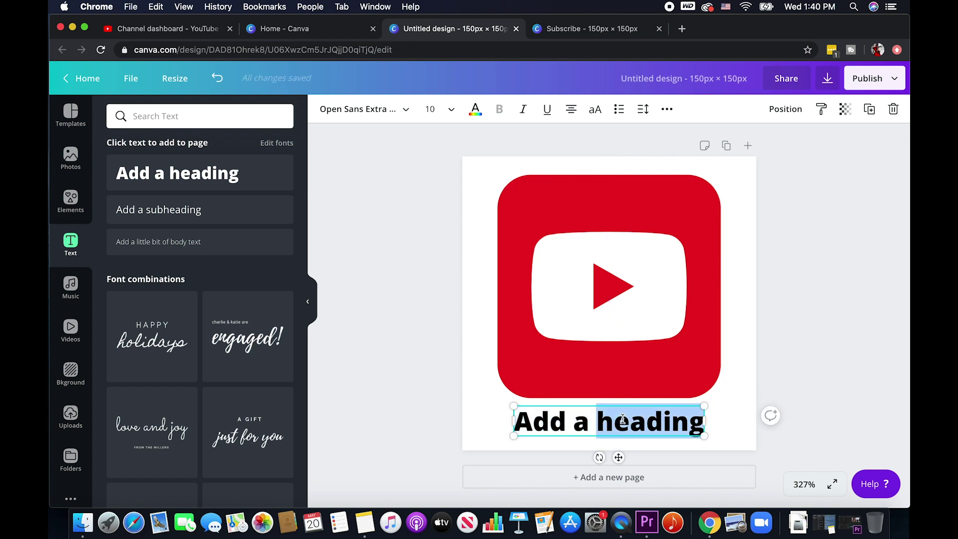
triple_click(623, 418)
text(Sub)
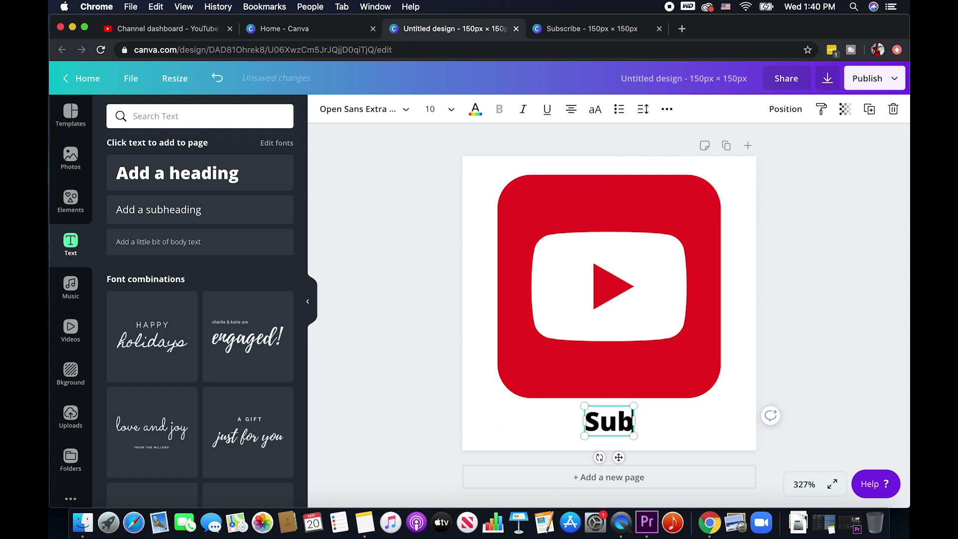
key(BackSpace)
key(BackSpace)
text(UBSC)
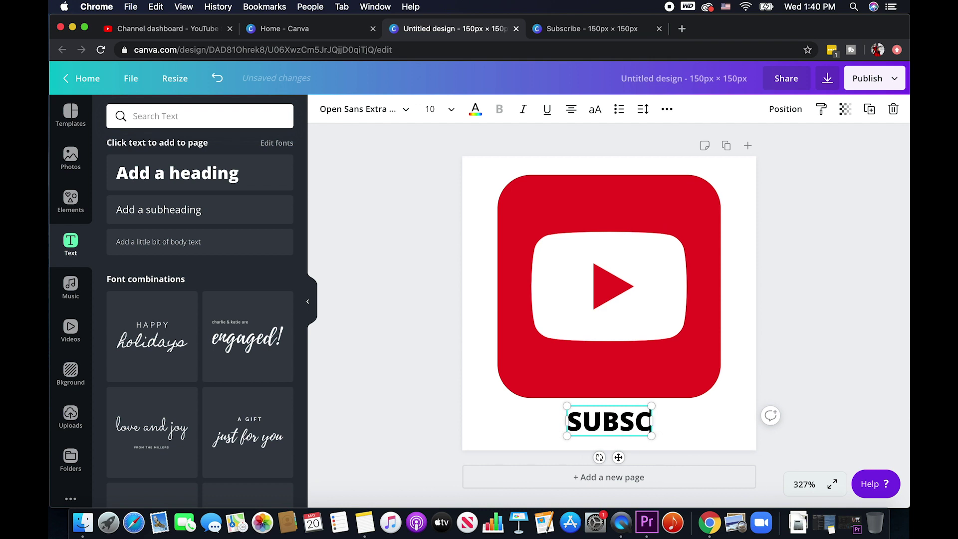
text(RIBE)
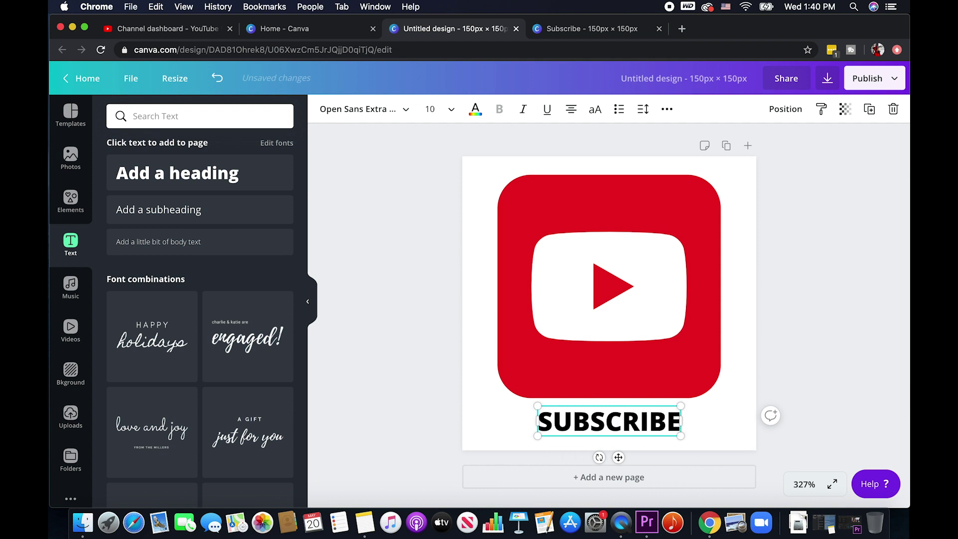
click(787, 381)
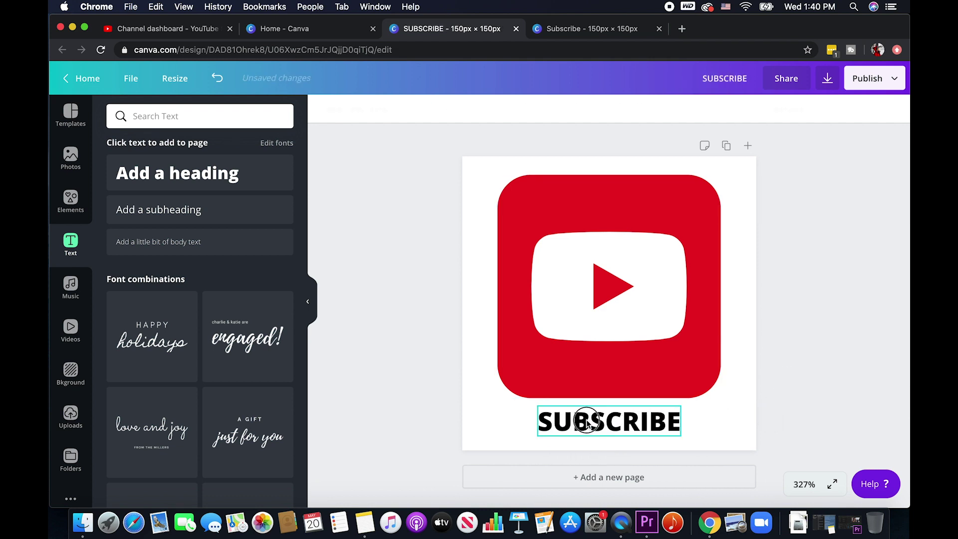
- Make the SUBSCRIBE text white
click(587, 423)
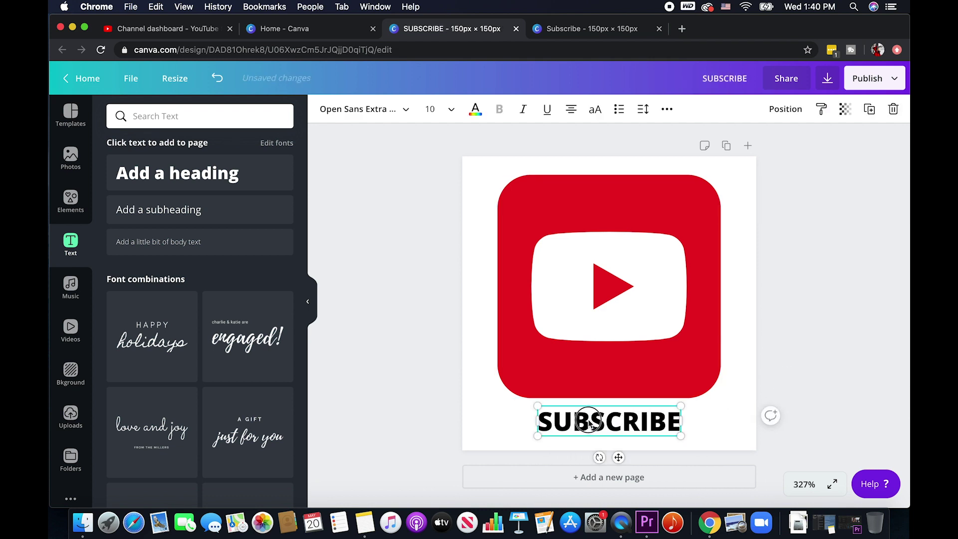
click(790, 387)
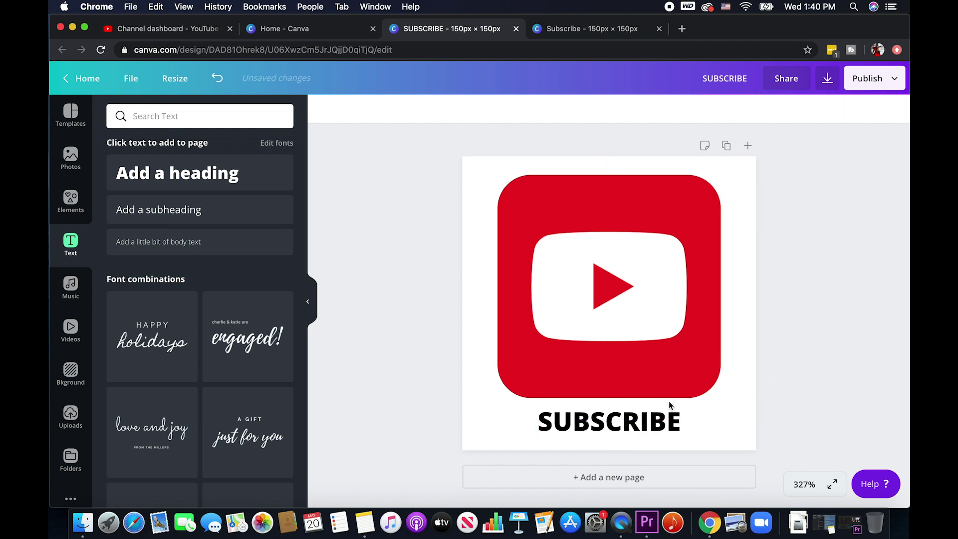
click(617, 430)
click(401, 114)
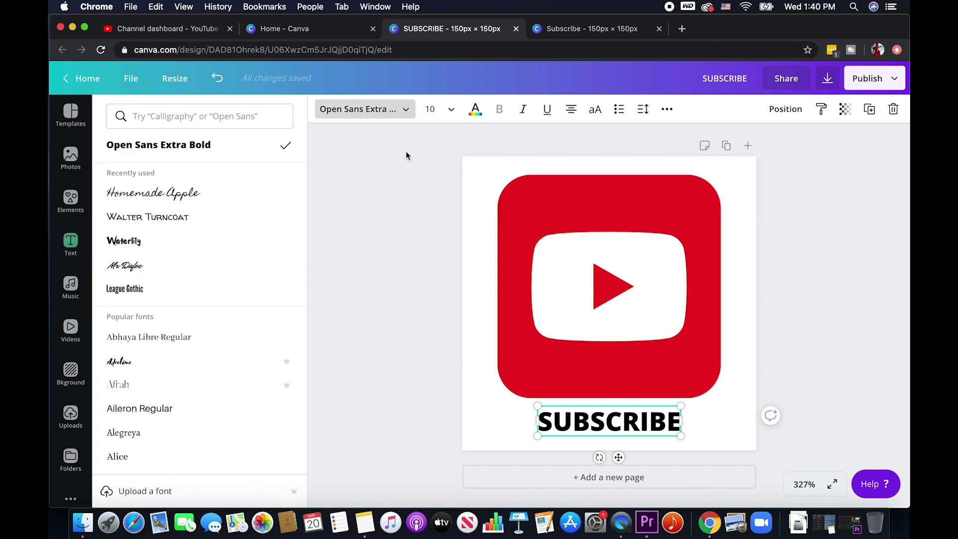
key(Escape)
click(476, 110)
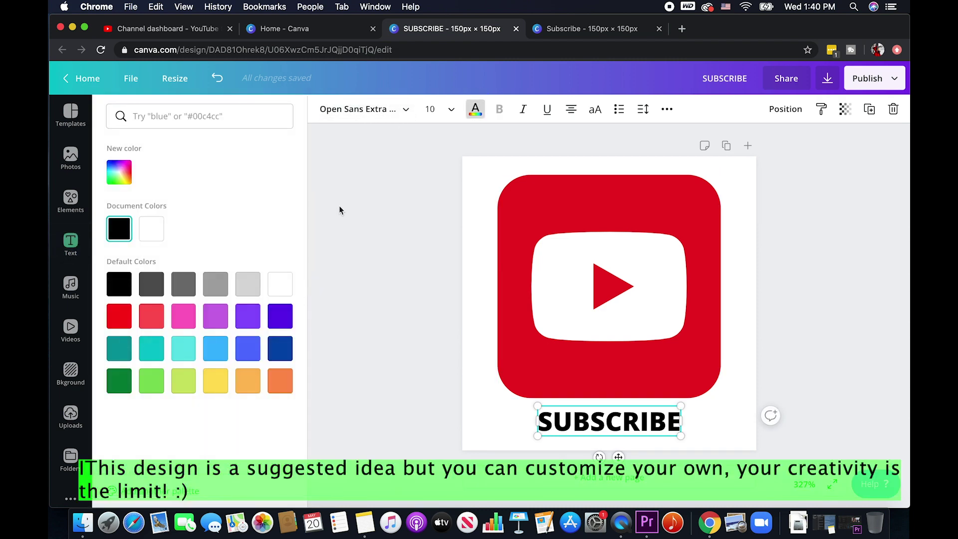
click(154, 233)
click(317, 234)
- Set the page background to black and bring up the PNG download options
click(474, 203)
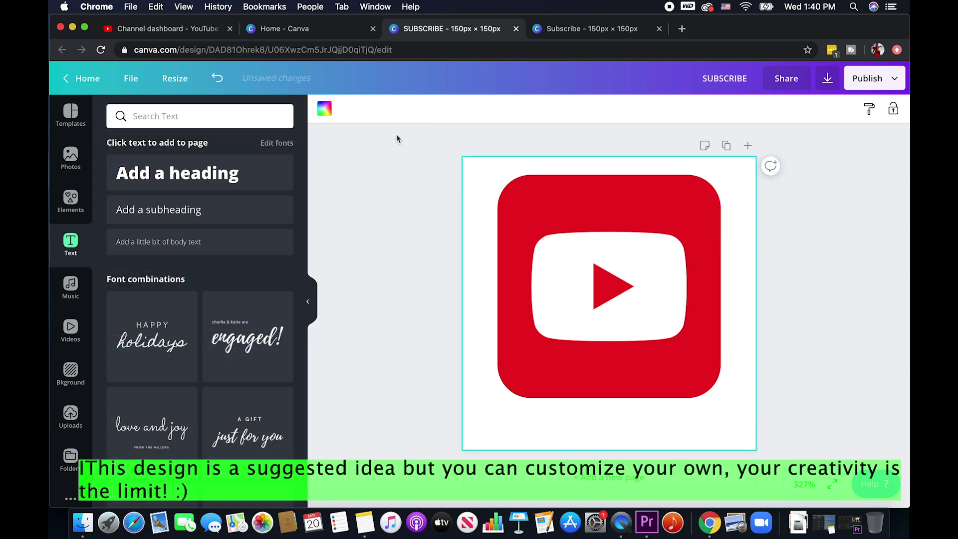
click(326, 110)
click(117, 227)
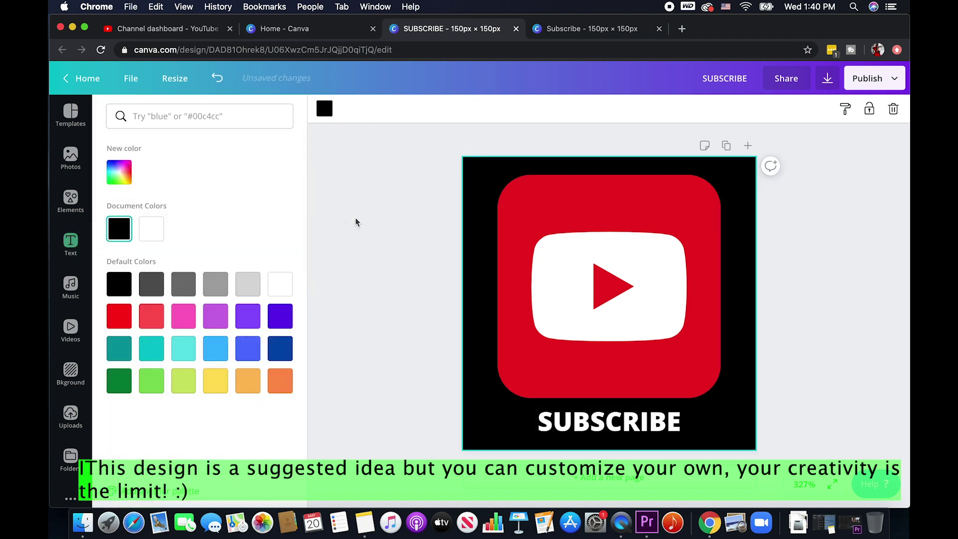
click(372, 225)
click(860, 287)
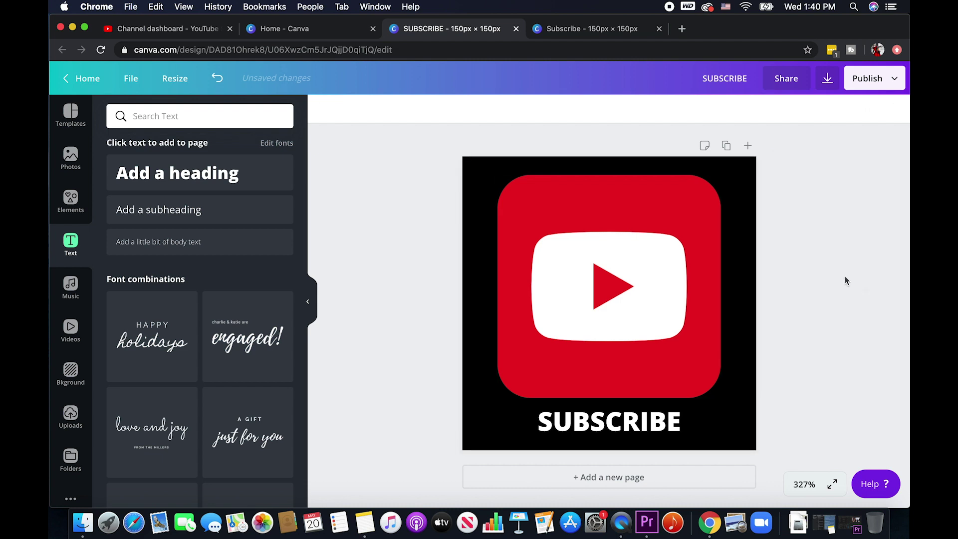
click(827, 79)
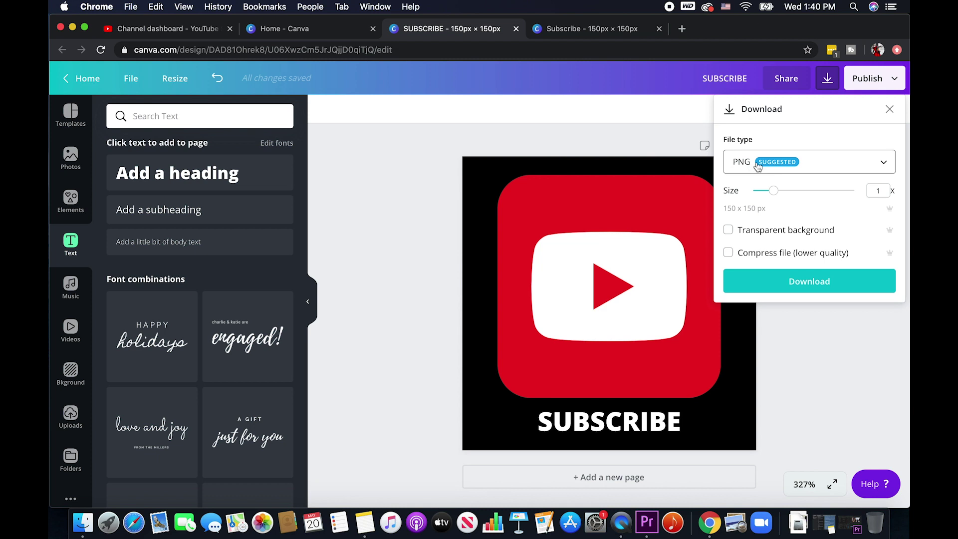
- Download the design as SUBSCRIBE.png in PNG format
click(813, 289)
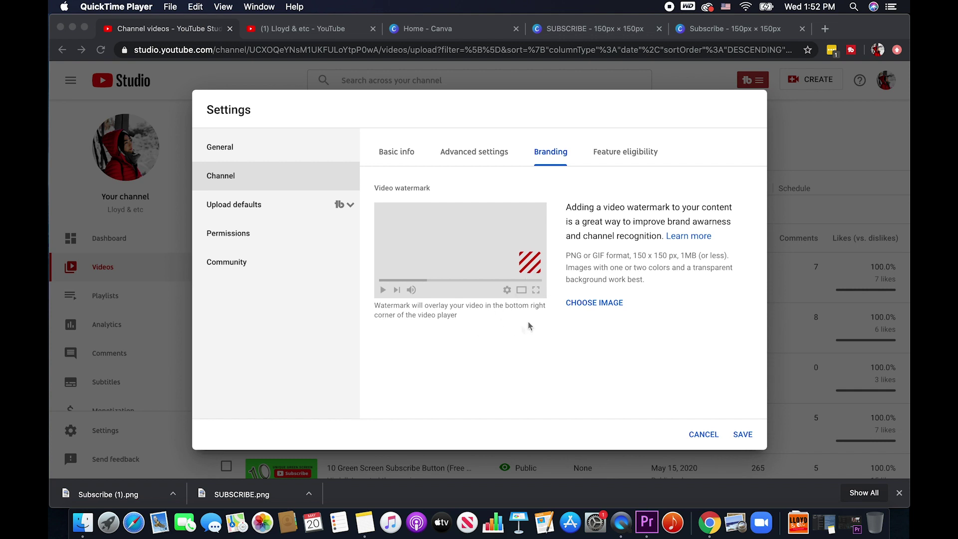
- Choose SUBSCRIBE.png from Downloads as the channel's video watermark image
click(594, 303)
click(585, 304)
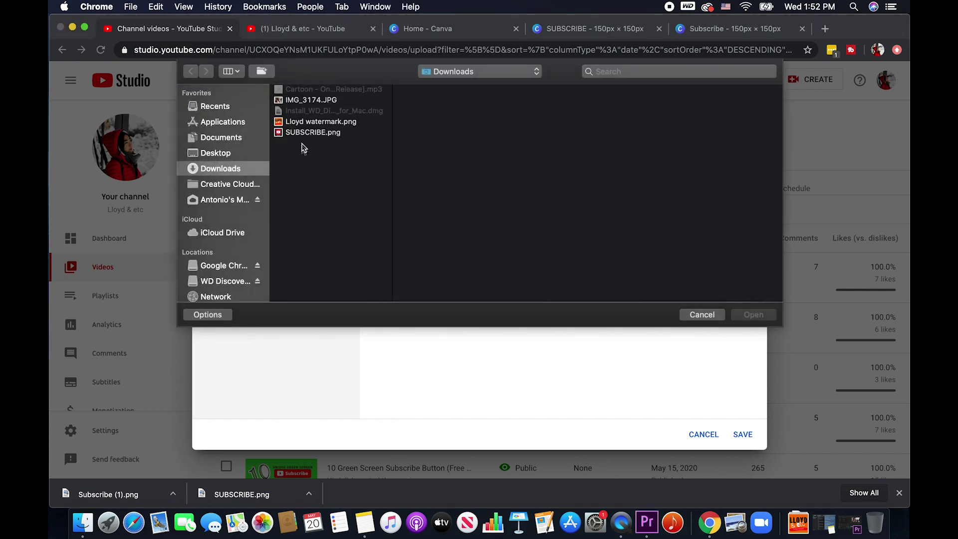
click(305, 132)
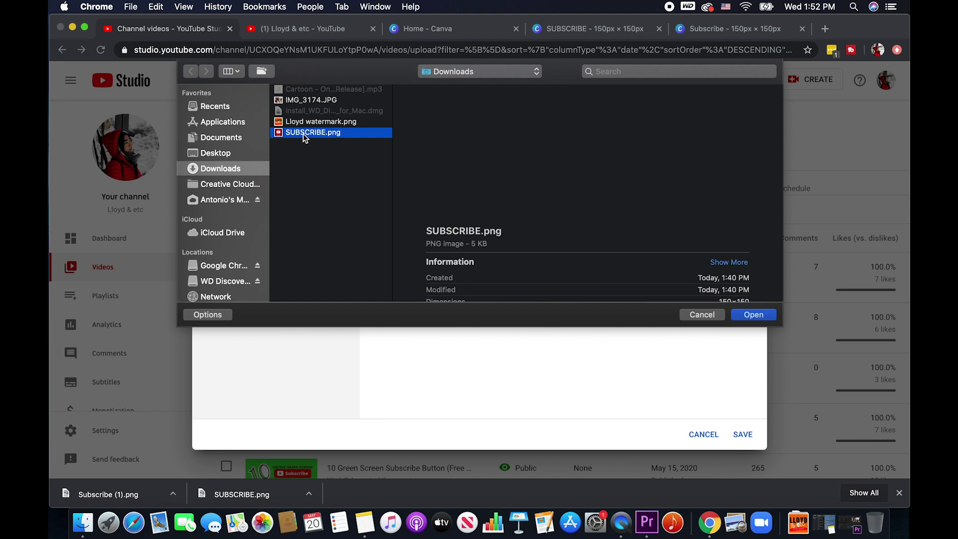
click(753, 316)
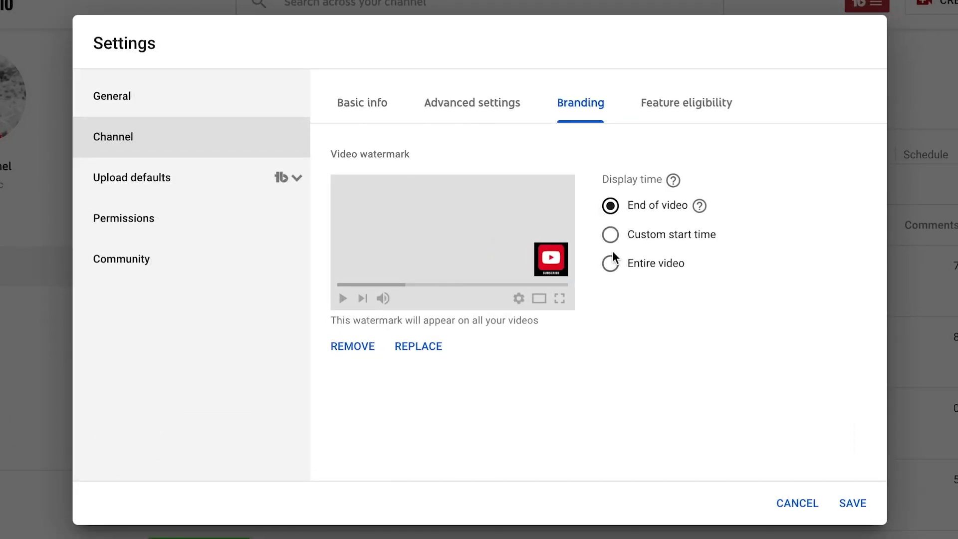
- Set the watermark to show from a custom start time of 00:45 and save
click(613, 253)
click(645, 239)
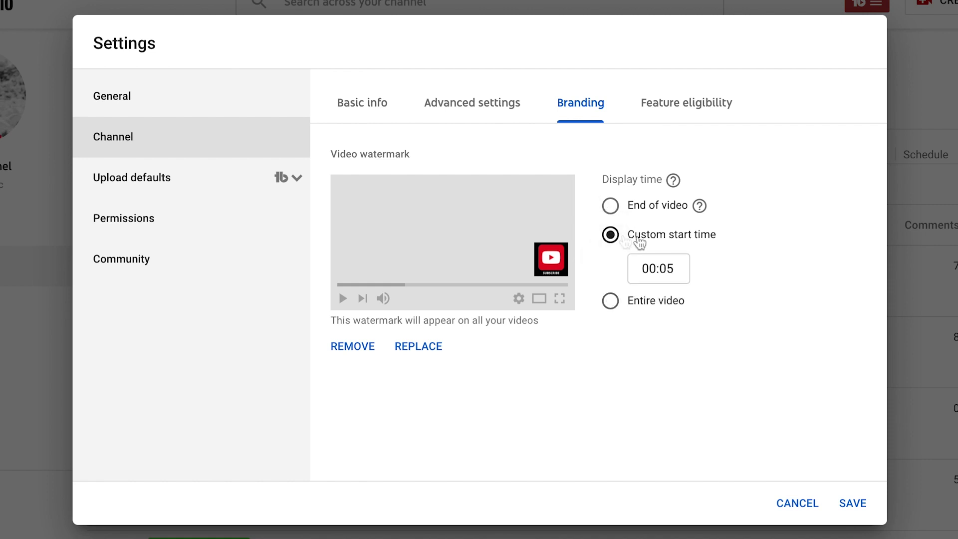
click(666, 266)
key(BackSpace)
text(4)
click(852, 503)
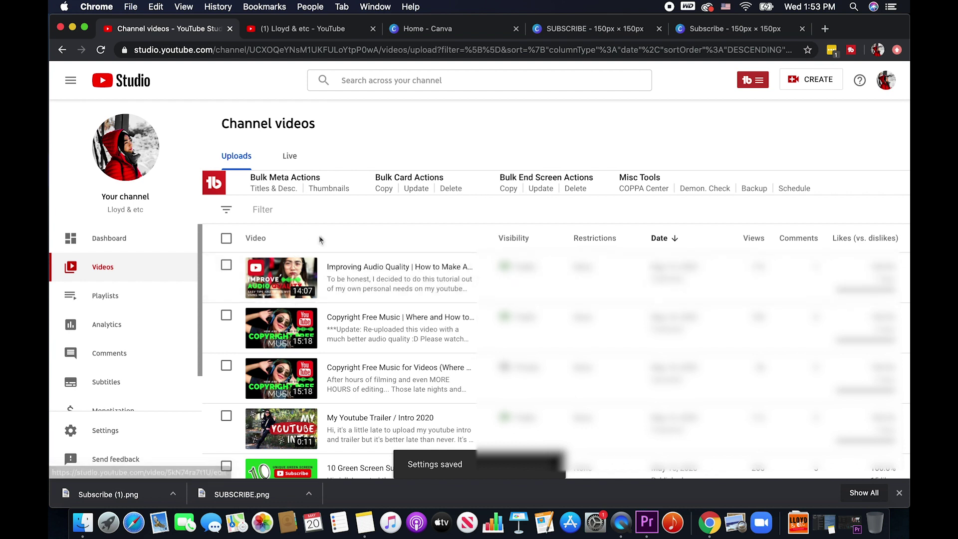
- Glance at the public channel page, then open the 'Improving Audio Quality' video from Channel videos
click(301, 28)
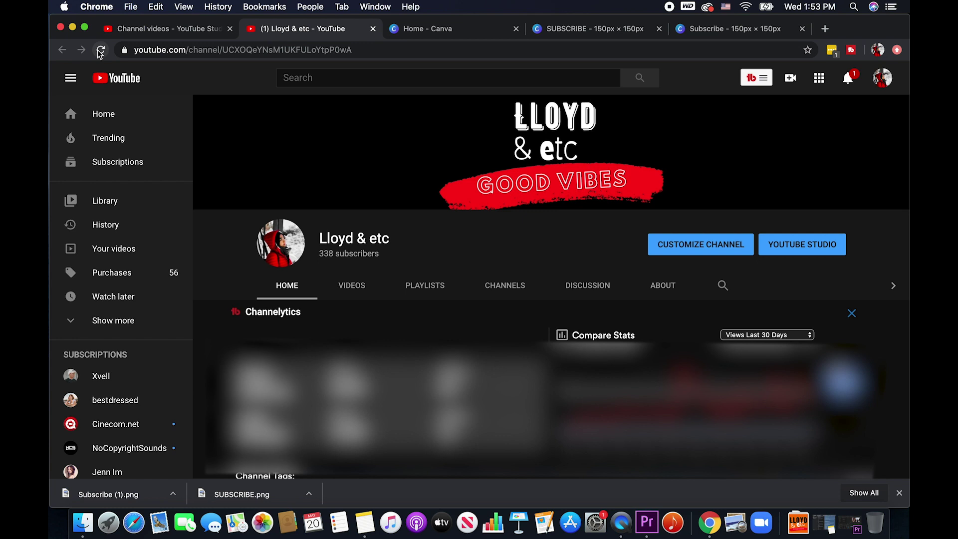
click(159, 28)
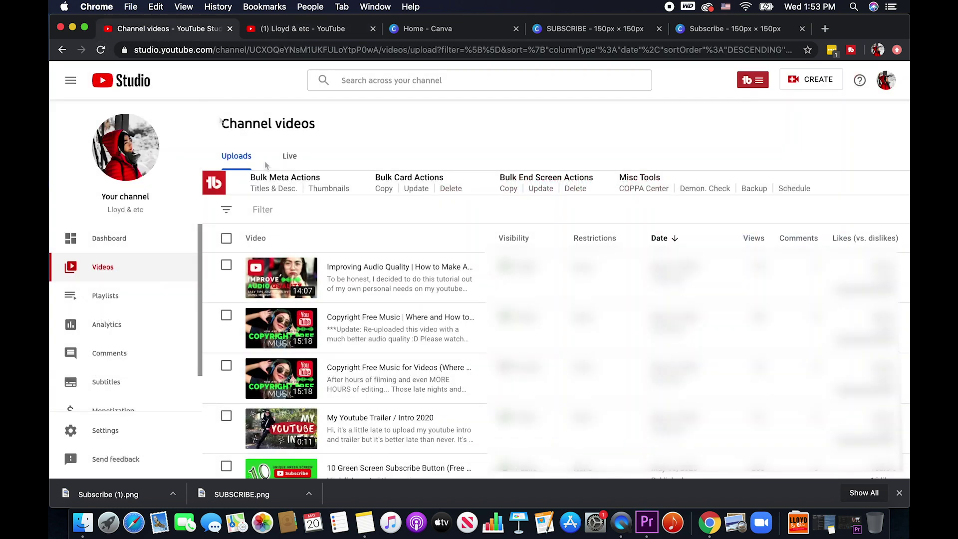
click(282, 278)
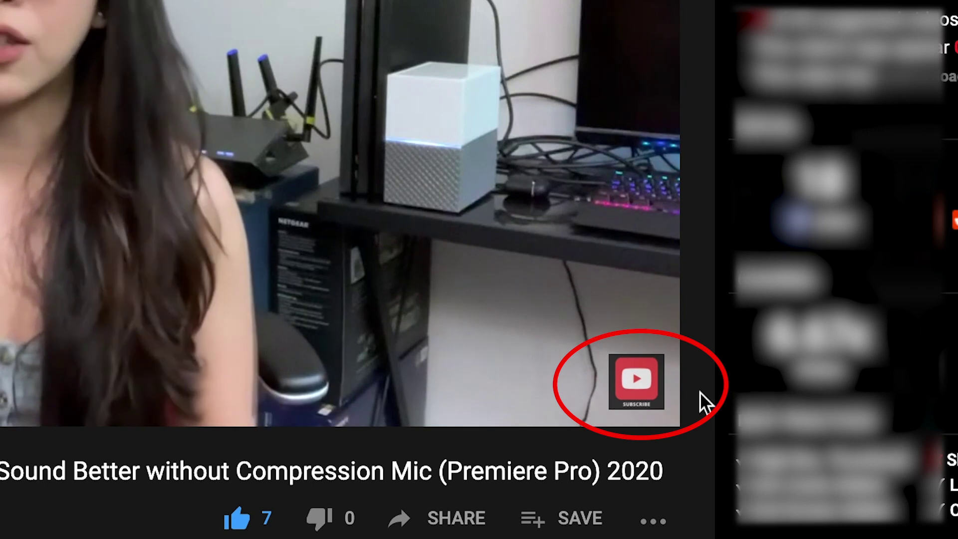
- Check the SUBSCRIBE watermark in the player's bottom-right corner expands into a subscribe prompt
mouse_move(653, 399)
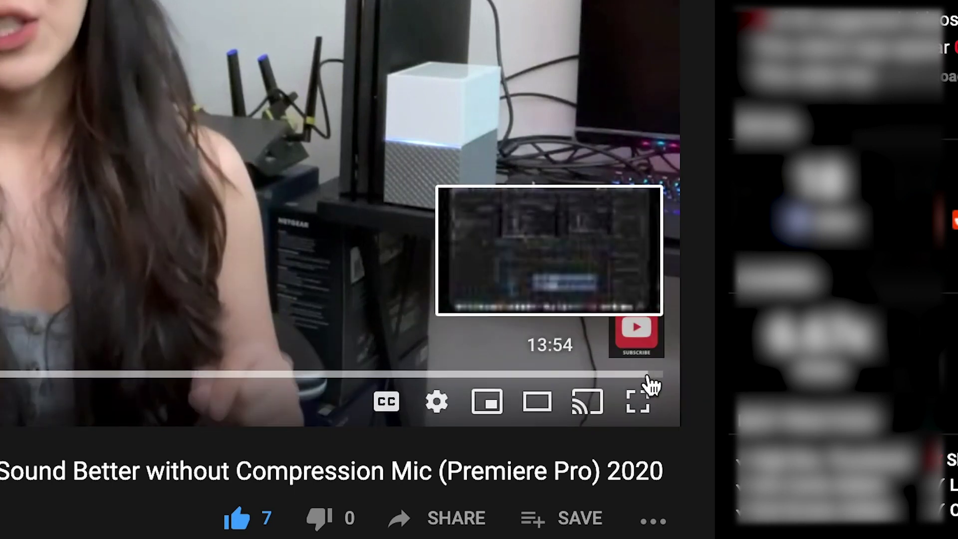
mouse_move(640, 351)
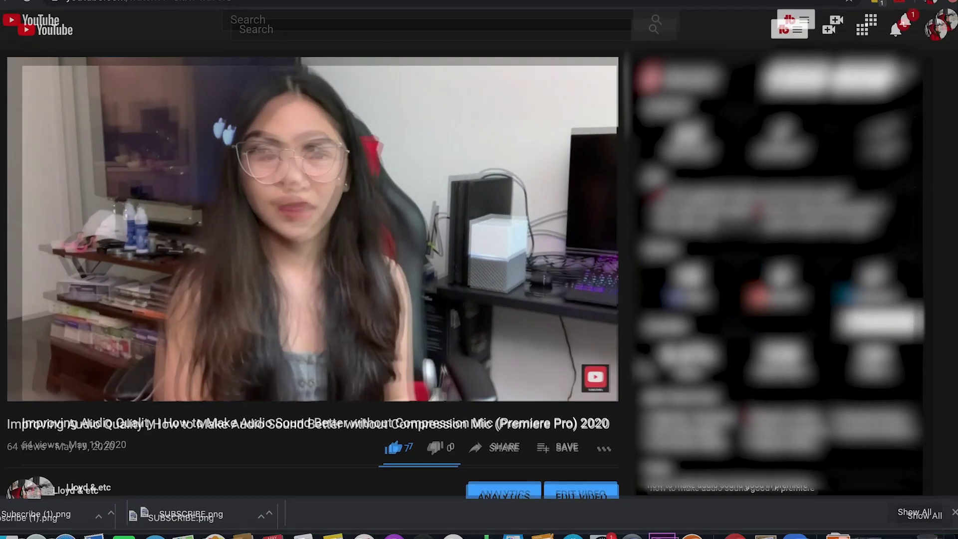
mouse_move(595, 377)
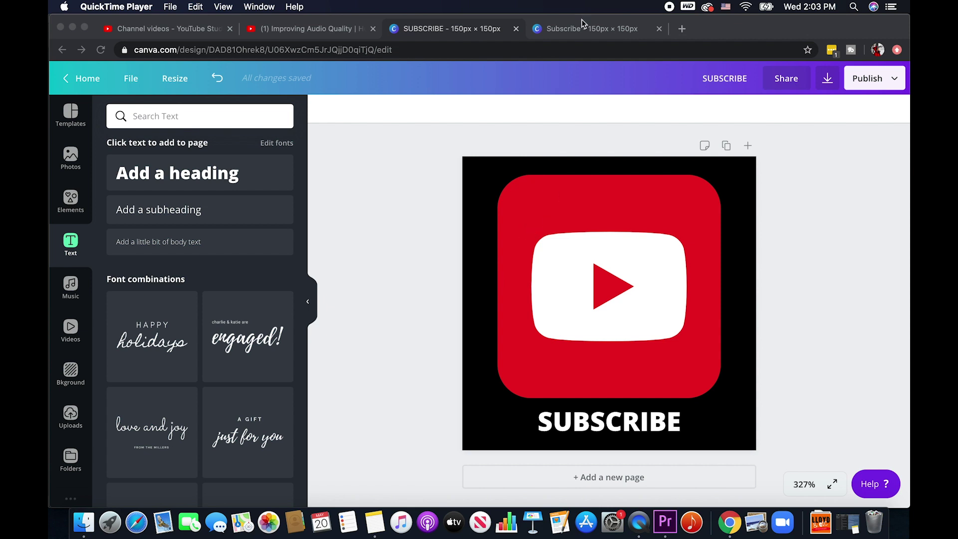
- Switch to the 'Subscribe - 150px × 150px' Canva design with the orange badge
click(571, 28)
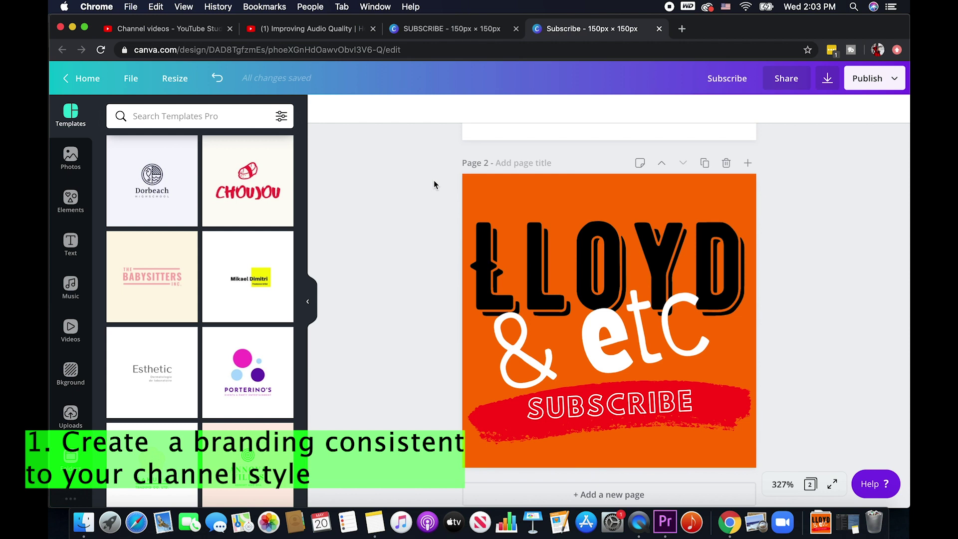
- Shrink the LLOYD title and move it to the top centre of the page
click(519, 255)
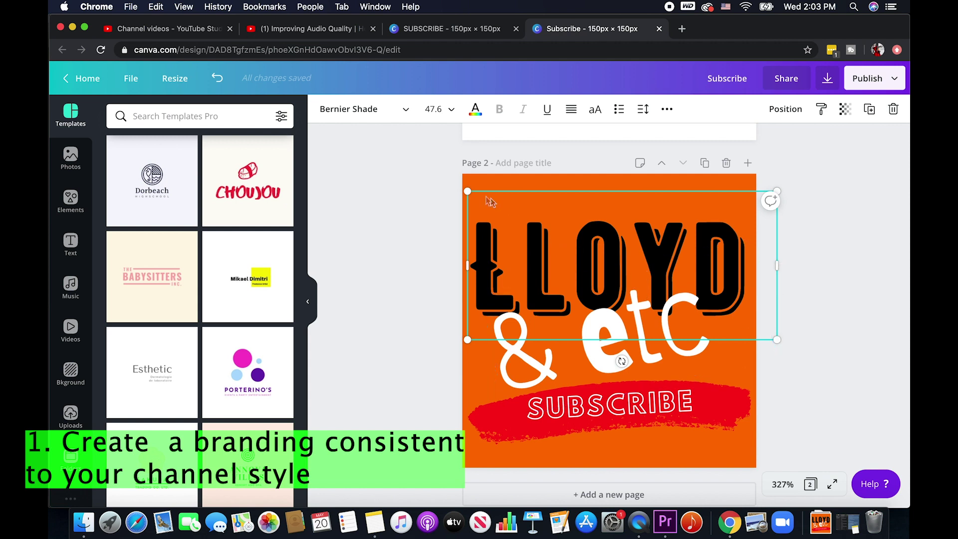
drag(467, 192, 510, 212)
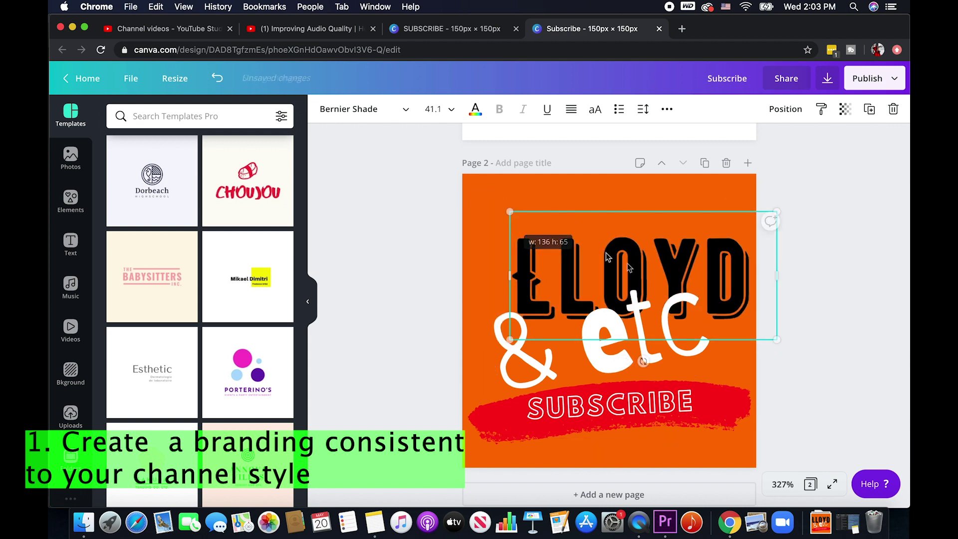
drag(624, 253, 604, 218)
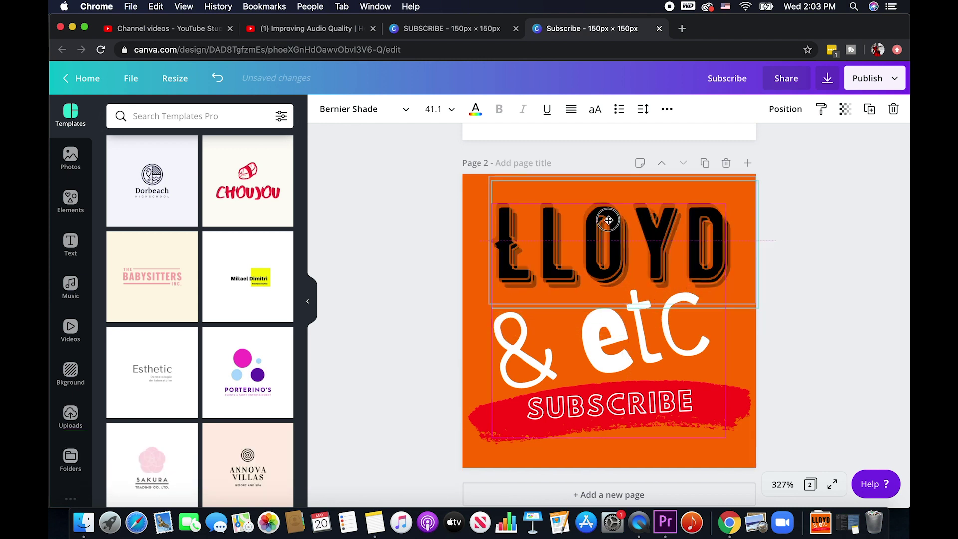
drag(489, 304, 518, 290)
drag(608, 243, 601, 240)
- Shrink the rotated '& etc' text and tuck it just beneath LLOYD
click(639, 316)
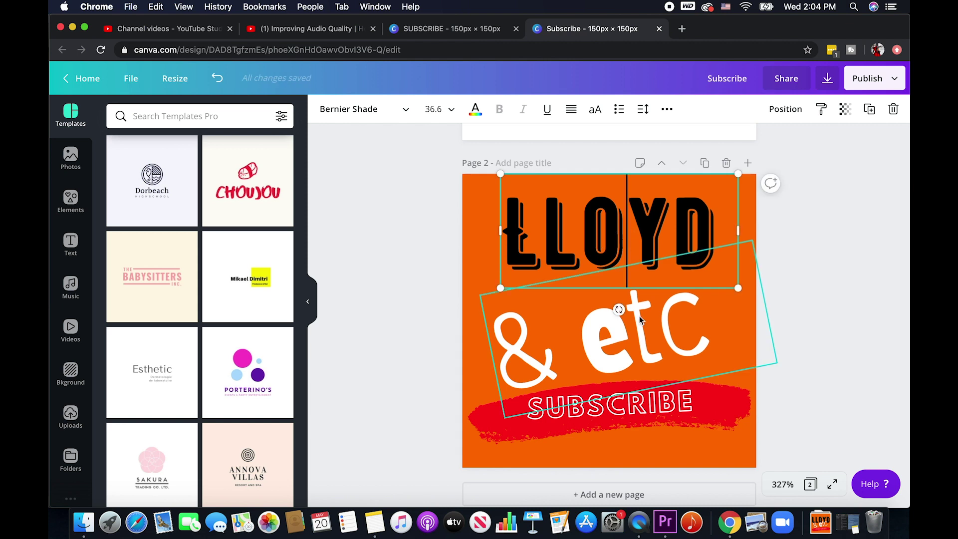
drag(505, 416, 577, 365)
drag(659, 309, 604, 294)
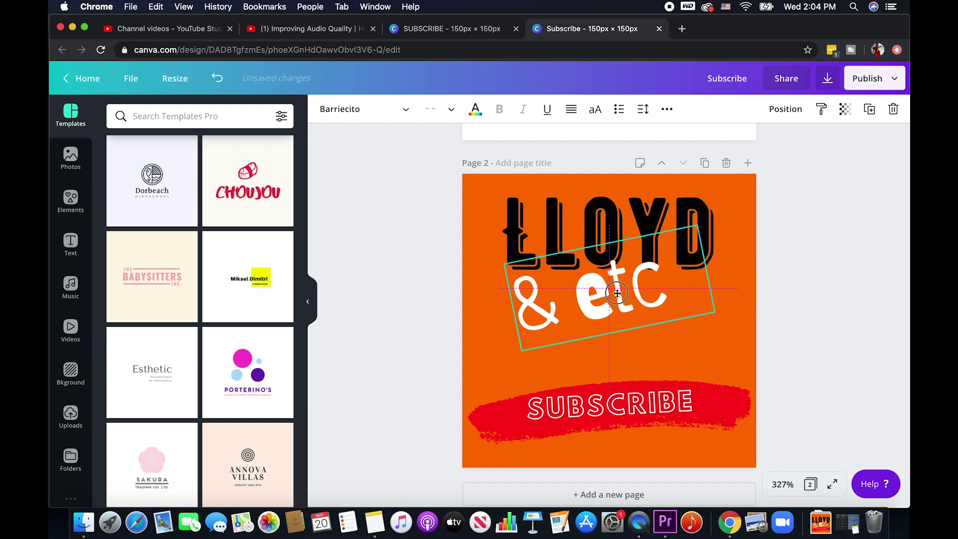
click(793, 319)
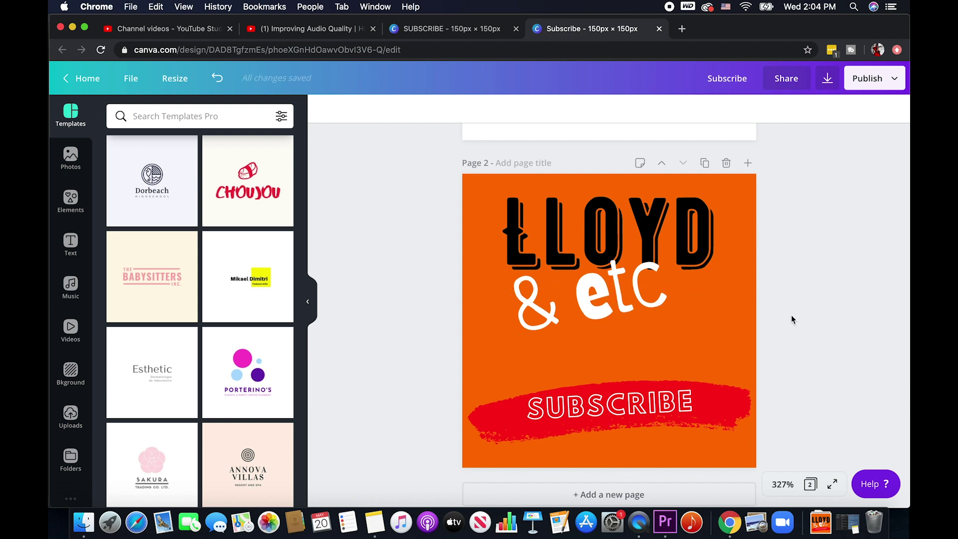
click(621, 292)
drag(621, 291, 631, 293)
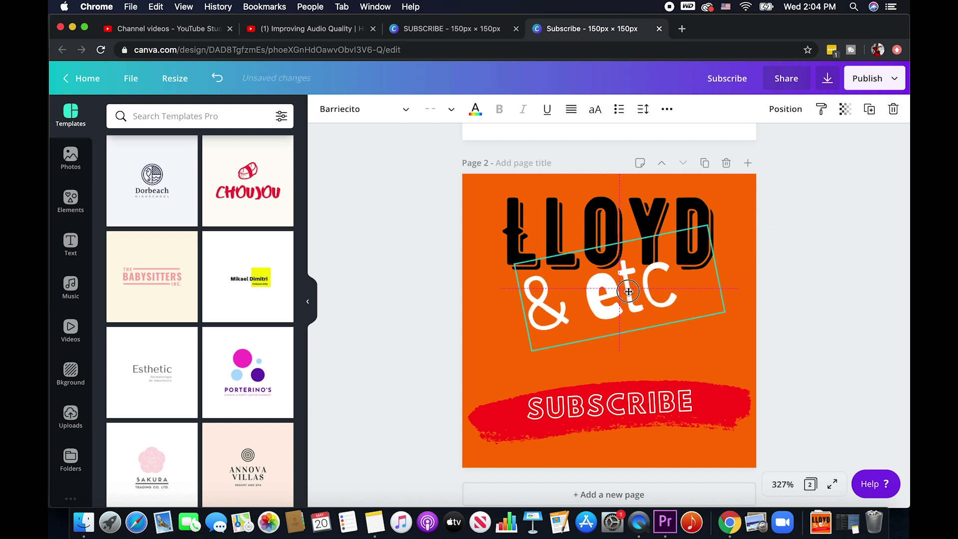
click(795, 309)
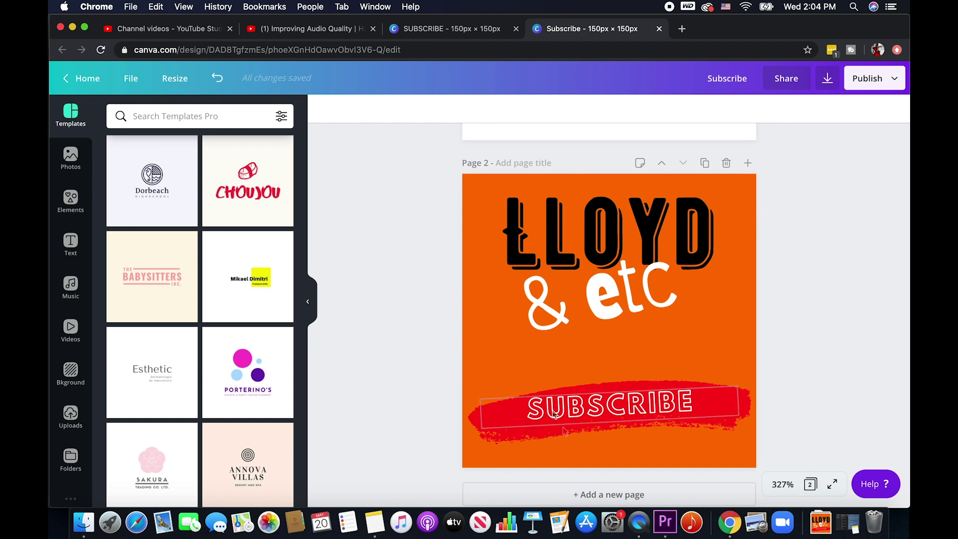
- Enlarge the SUBSCRIBE text slightly and position it over the red brush stroke
click(727, 405)
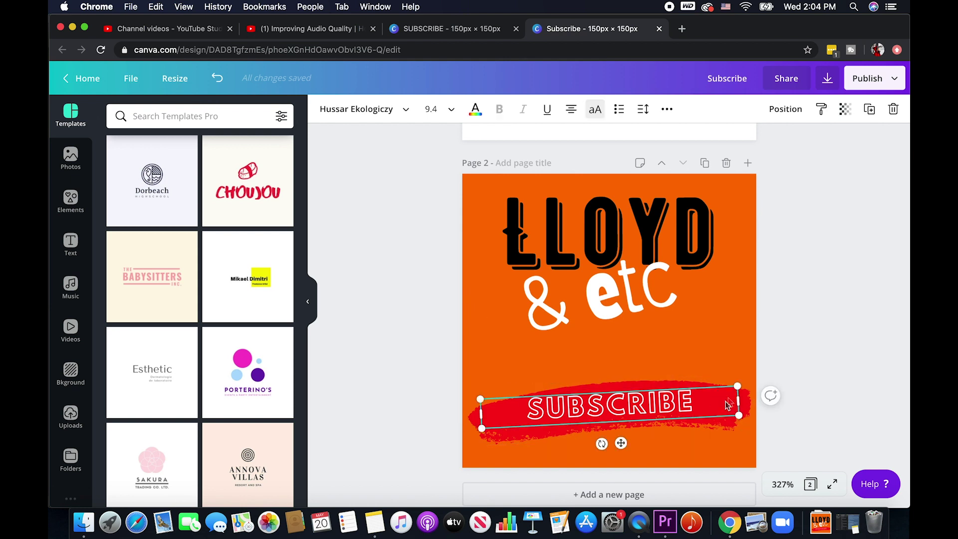
drag(736, 386, 749, 332)
mouse_move(697, 408)
mouse_down()
mouse_move(659, 372)
mouse_move(688, 409)
mouse_move(661, 412)
mouse_move(645, 353)
mouse_up()
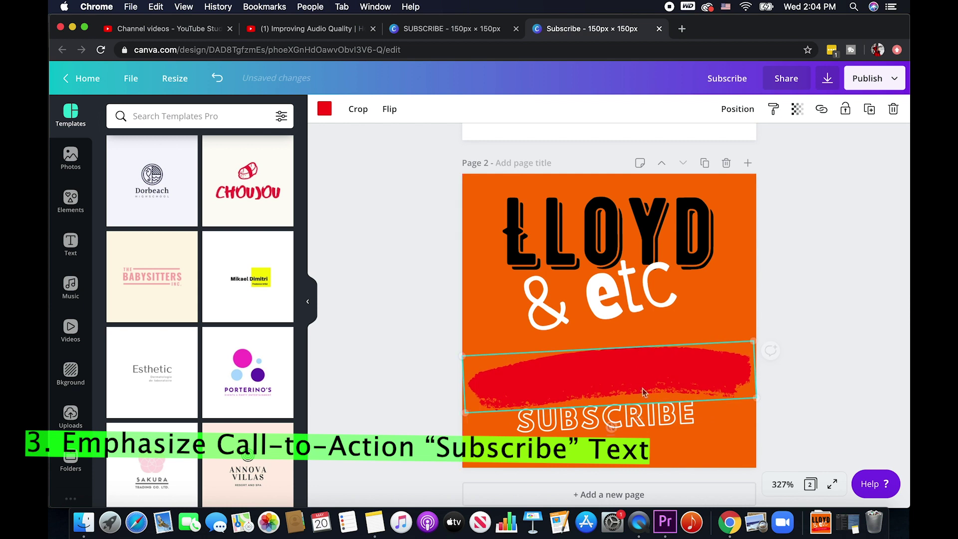
click(635, 419)
drag(635, 419, 628, 377)
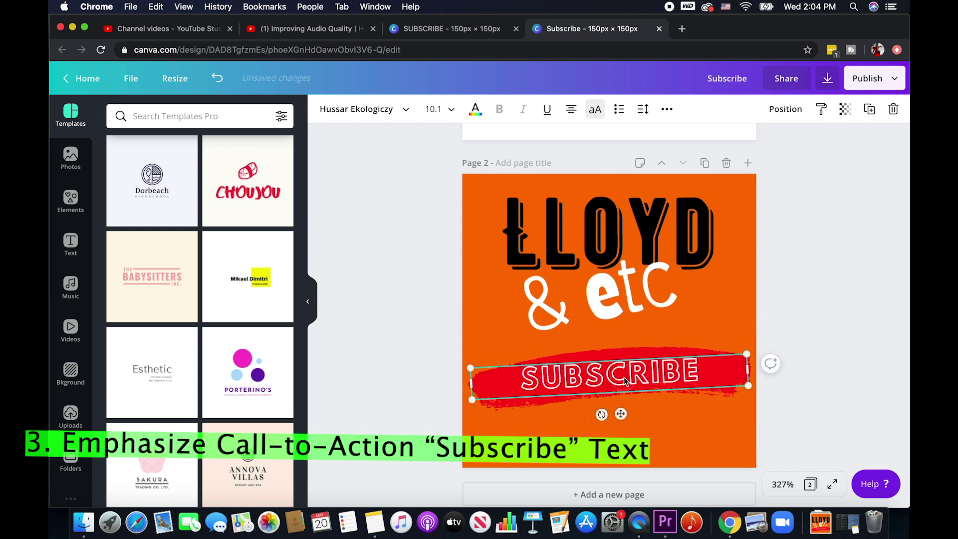
- Set SUBSCRIBE to size 28, then resize its box to fit one line over the stroke
double_click(626, 378)
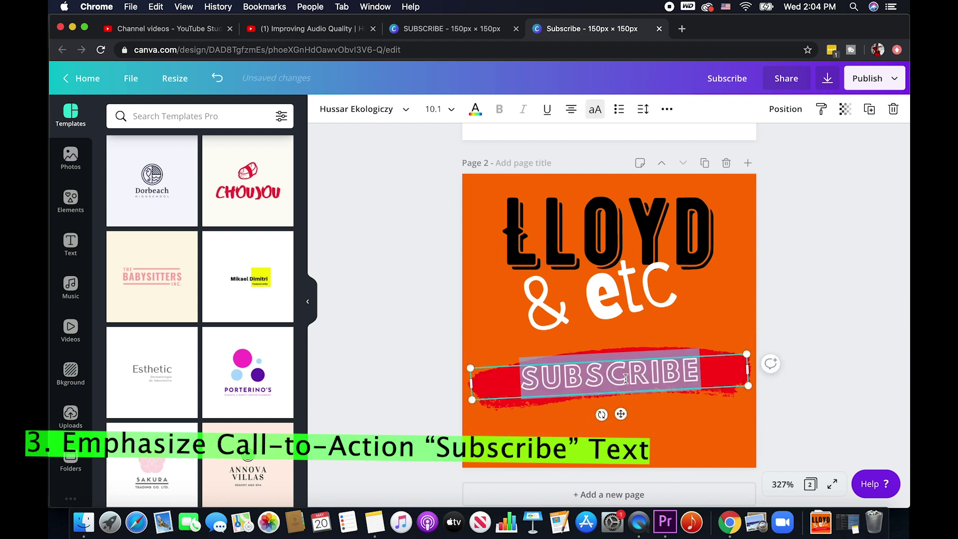
click(439, 109)
click(435, 355)
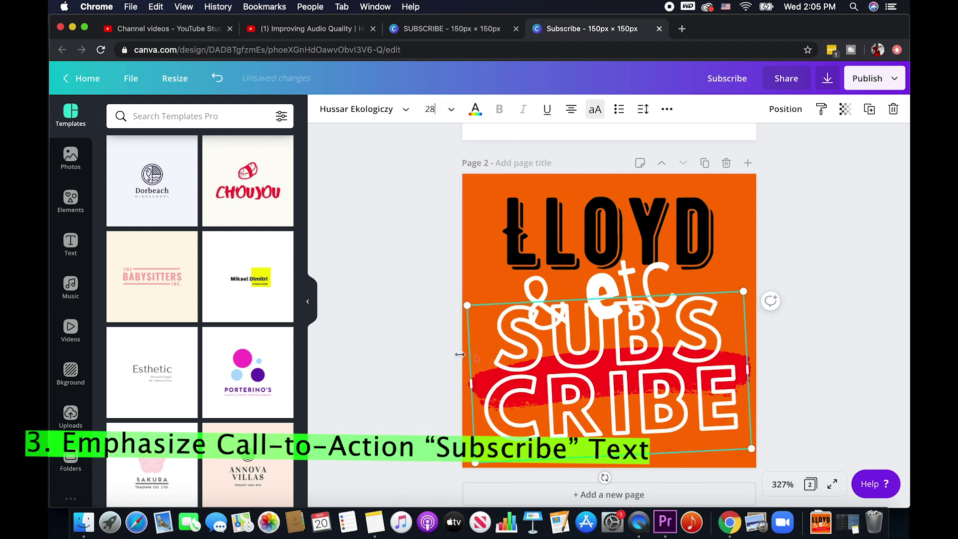
drag(744, 291, 674, 348)
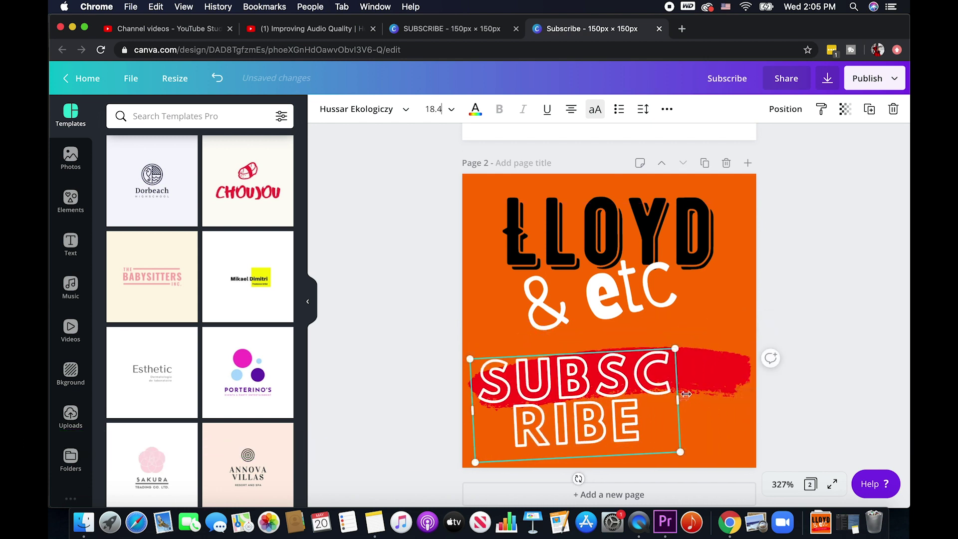
drag(690, 401, 742, 419)
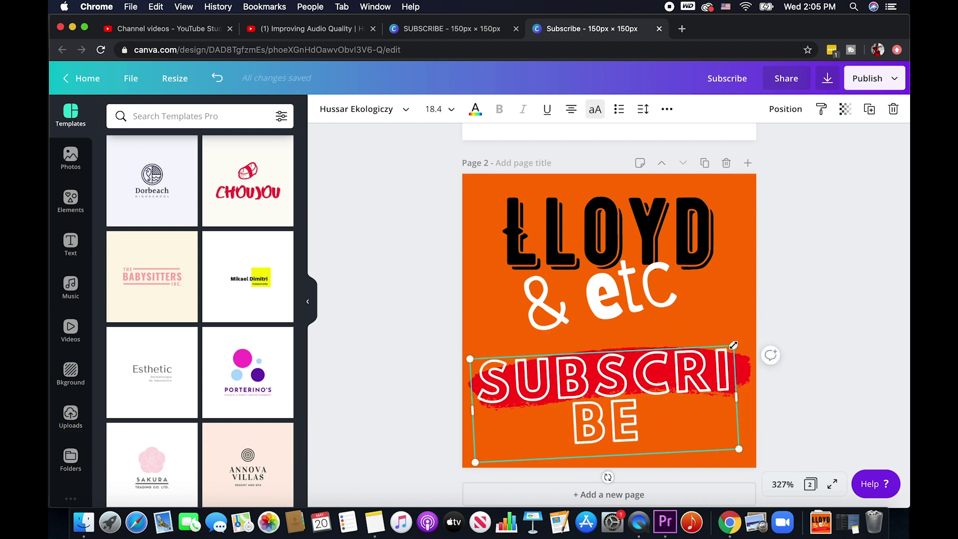
drag(738, 357, 753, 401)
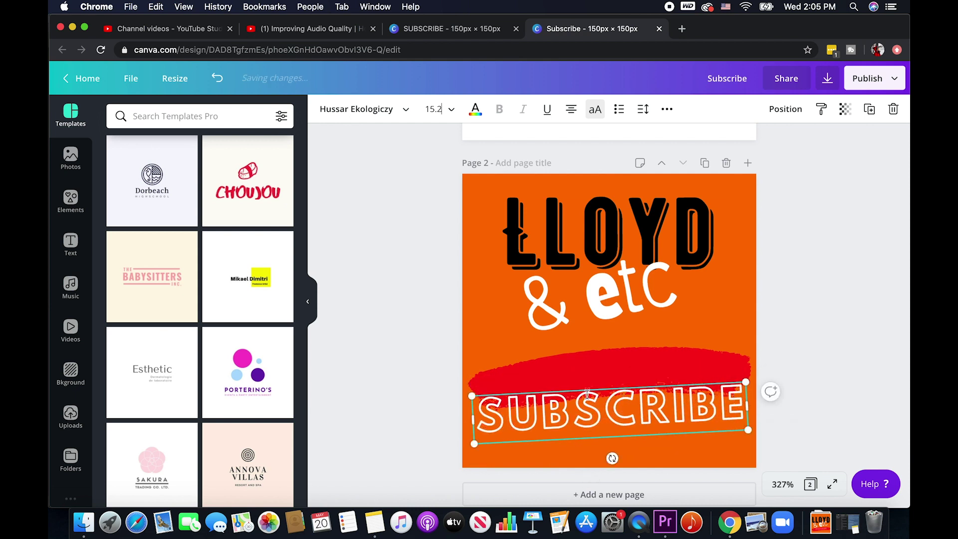
drag(609, 389, 609, 357)
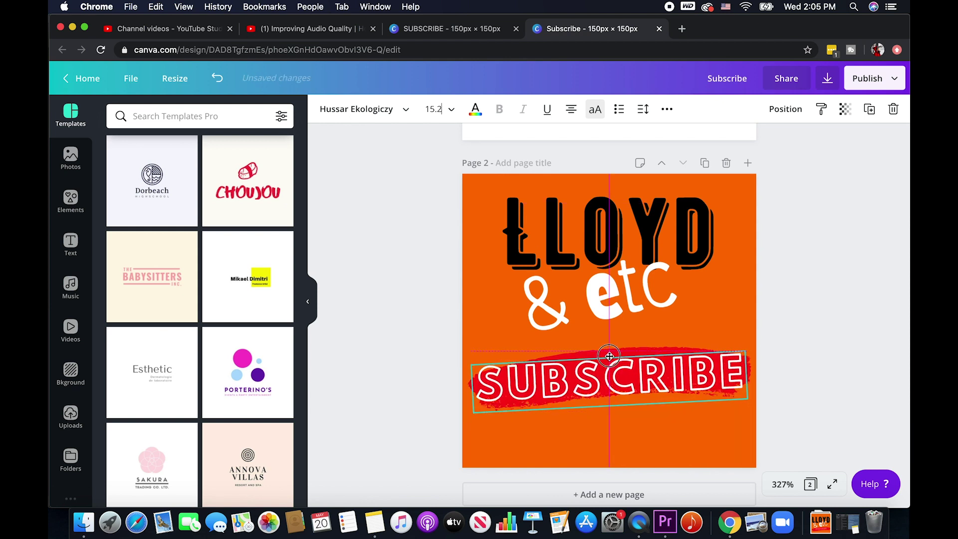
double_click(624, 380)
- Change the SUBSCRIBE font to Anton
click(405, 111)
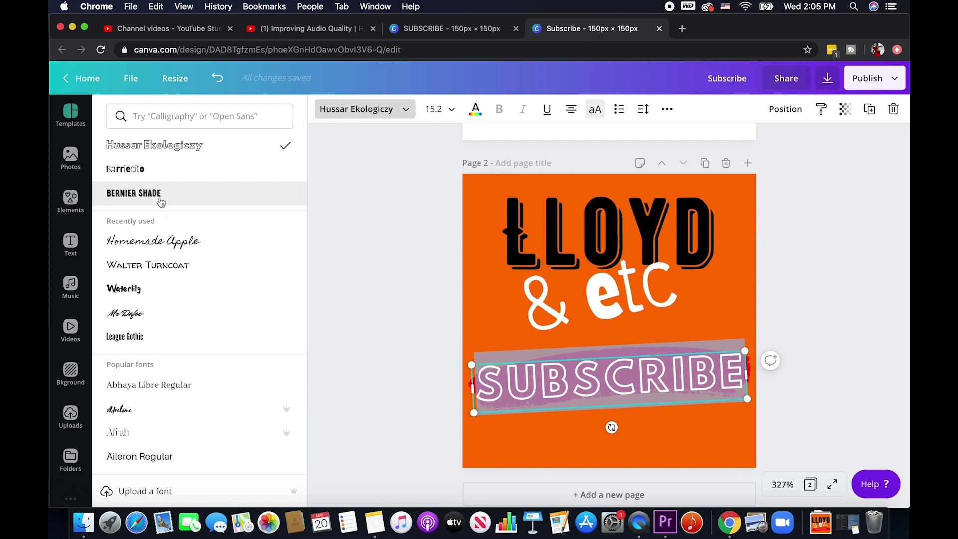
scroll(170, 311, down, 5)
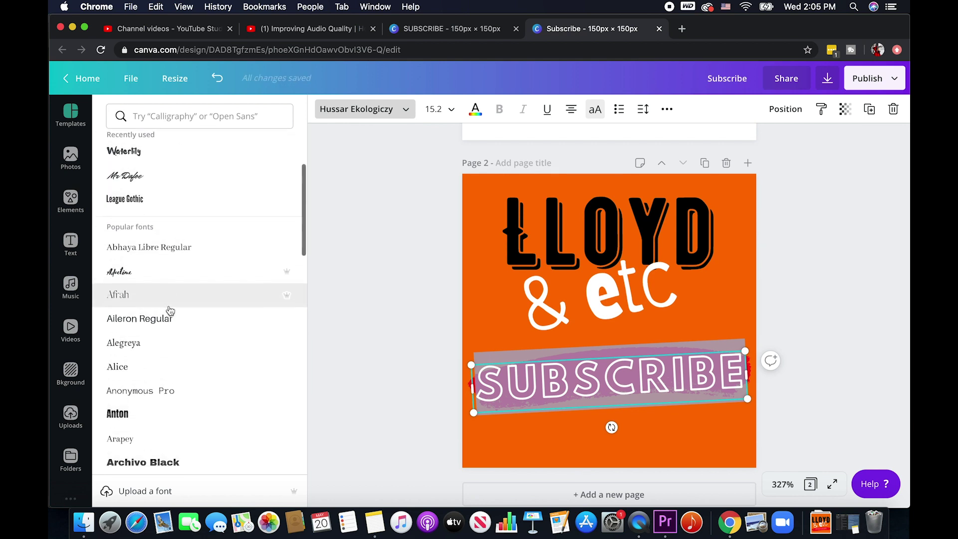
scroll(170, 310, down, 1)
click(141, 395)
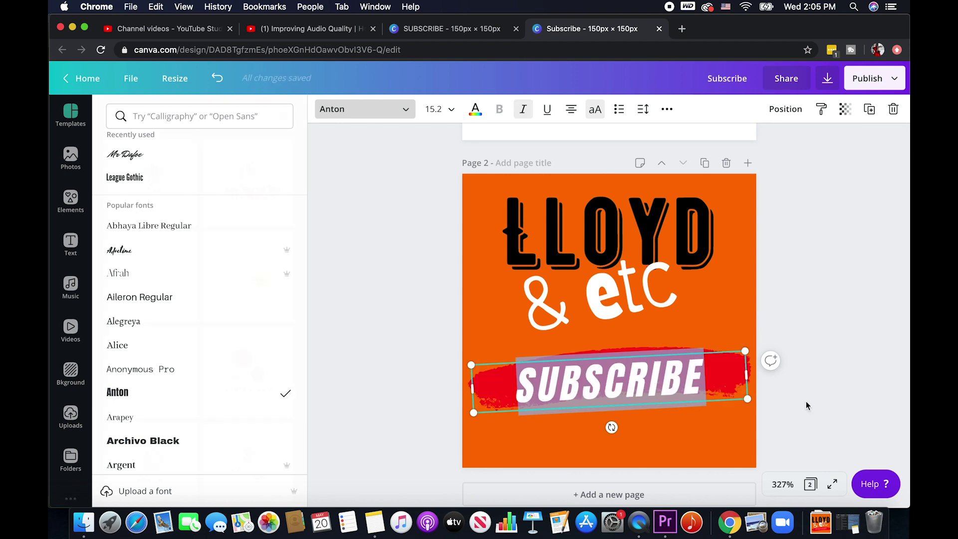
click(659, 394)
click(750, 335)
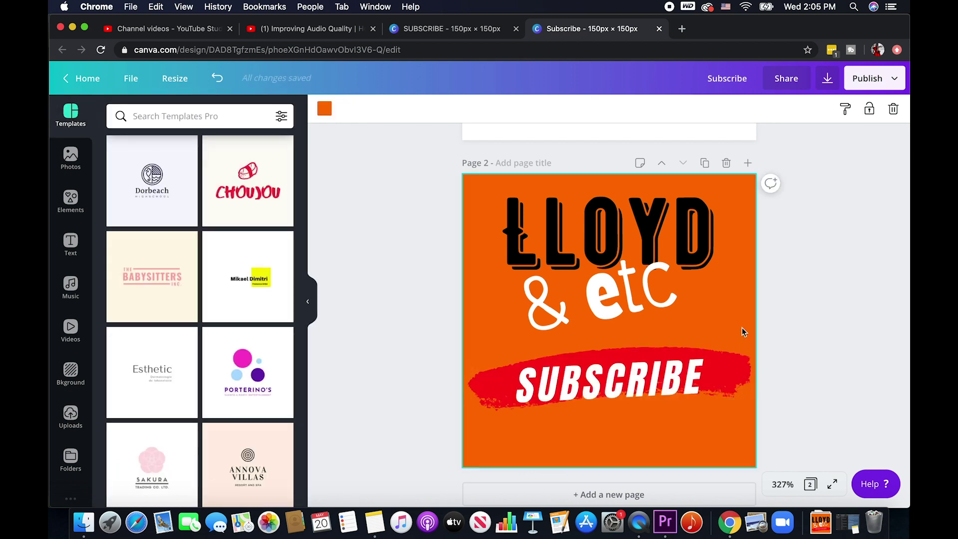
- Enlarge SUBSCRIBE to size 23.1 and move the red brush stroke behind it
click(694, 371)
drag(742, 344, 781, 343)
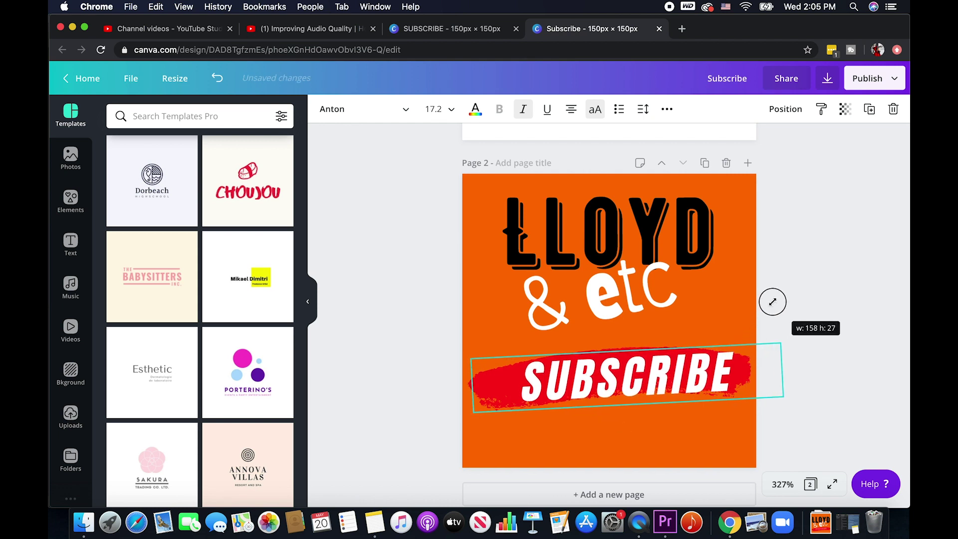
drag(475, 411, 422, 425)
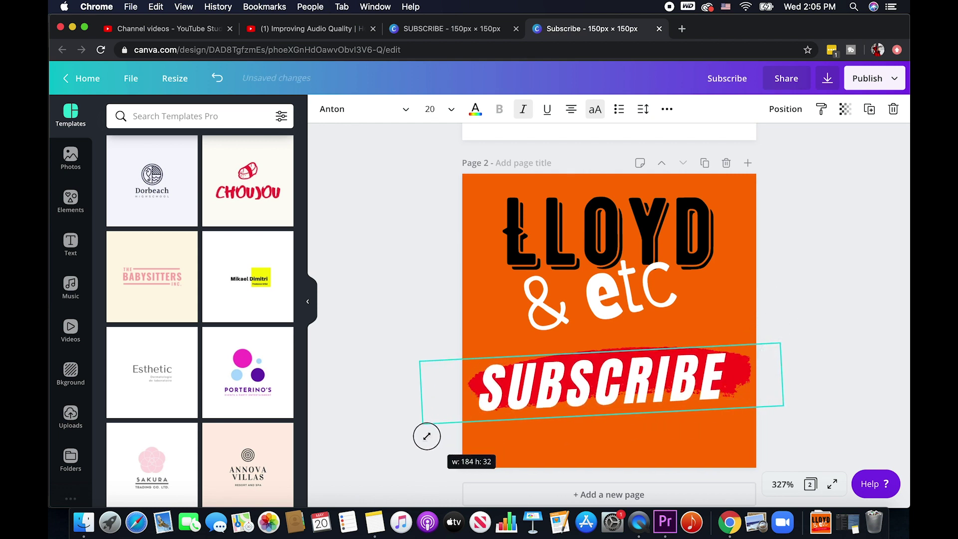
drag(777, 343, 811, 318)
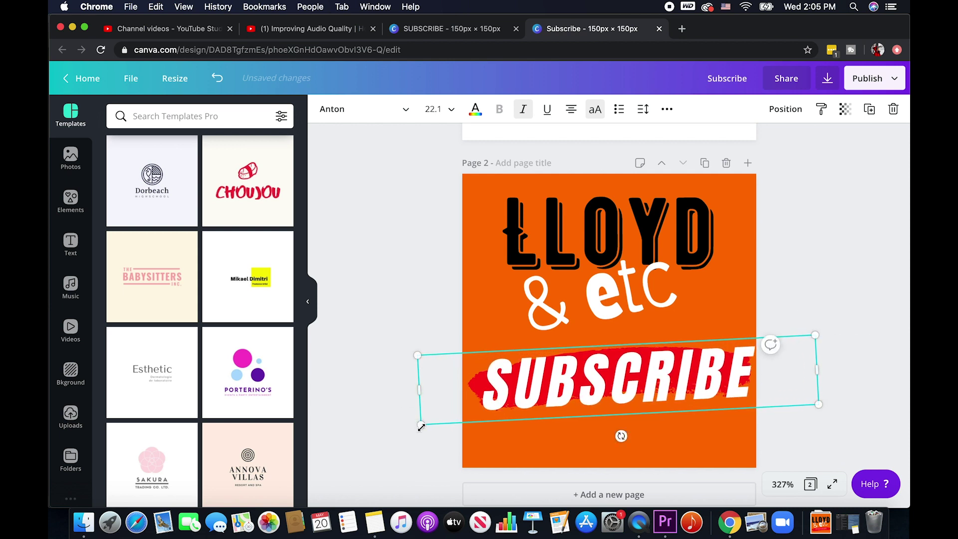
drag(421, 425, 403, 429)
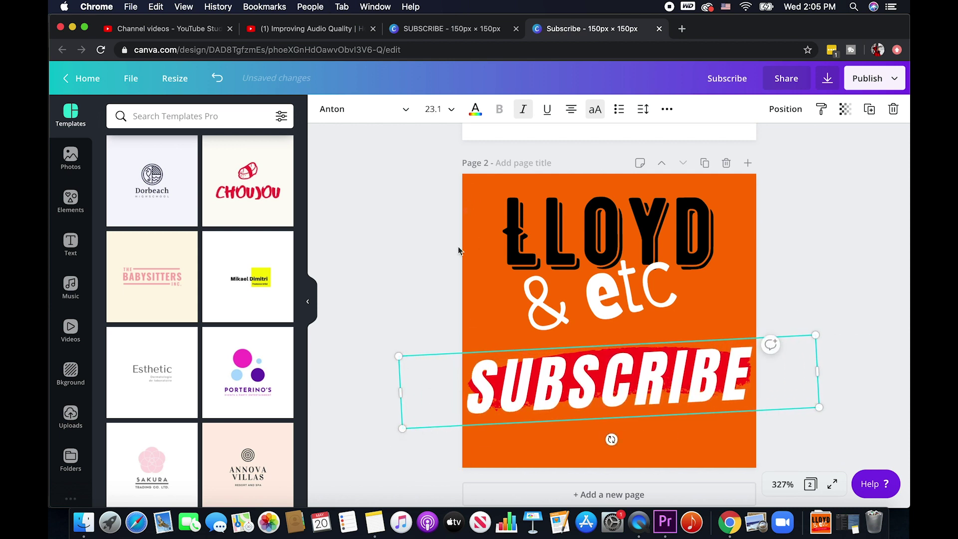
drag(623, 372, 625, 391)
drag(633, 355, 632, 373)
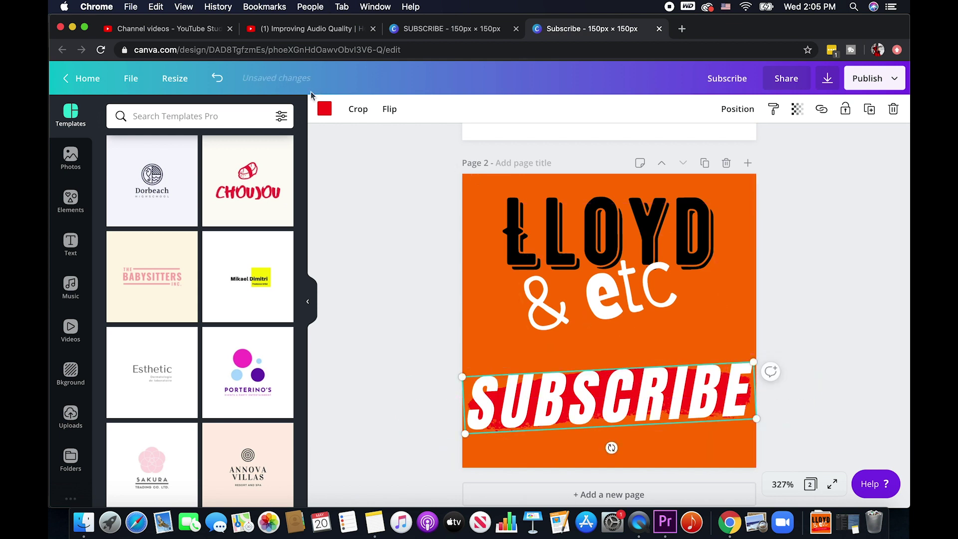
click(499, 394)
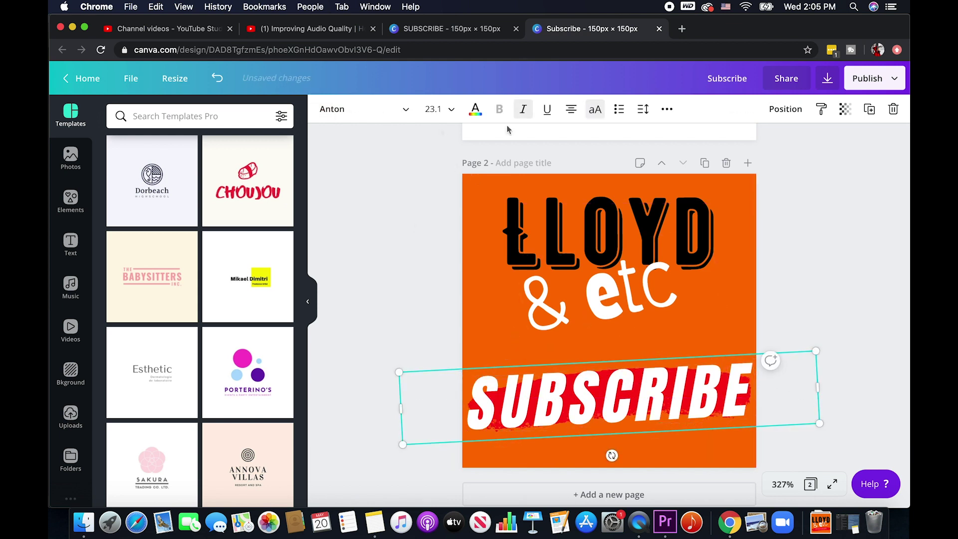
click(475, 110)
- Make SUBSCRIBE black and move LLOYD and '& etc' down together
click(118, 228)
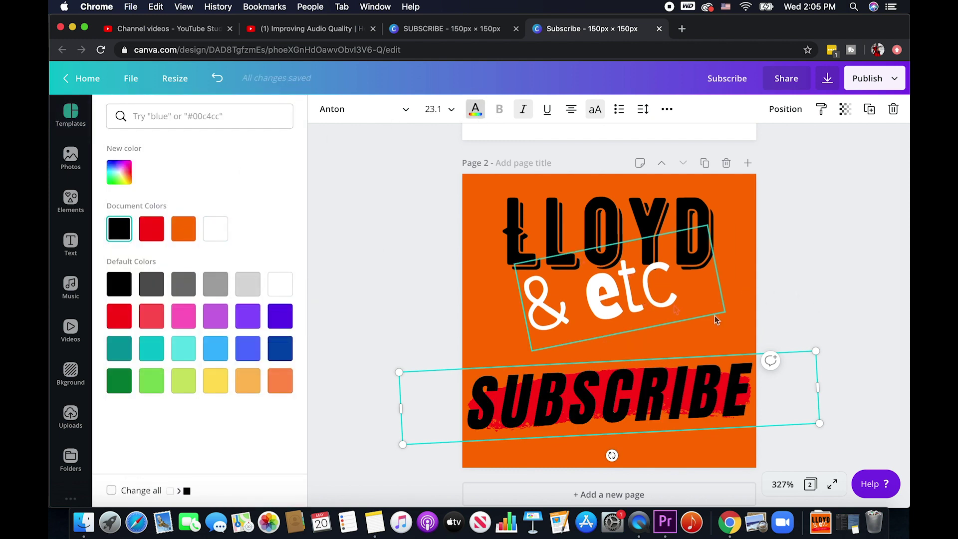
drag(731, 334, 499, 187)
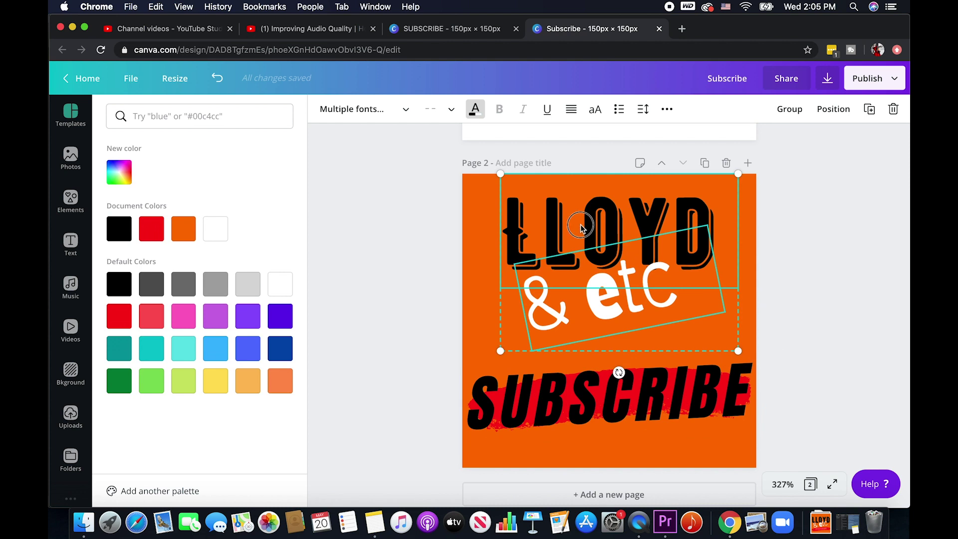
drag(579, 226, 580, 256)
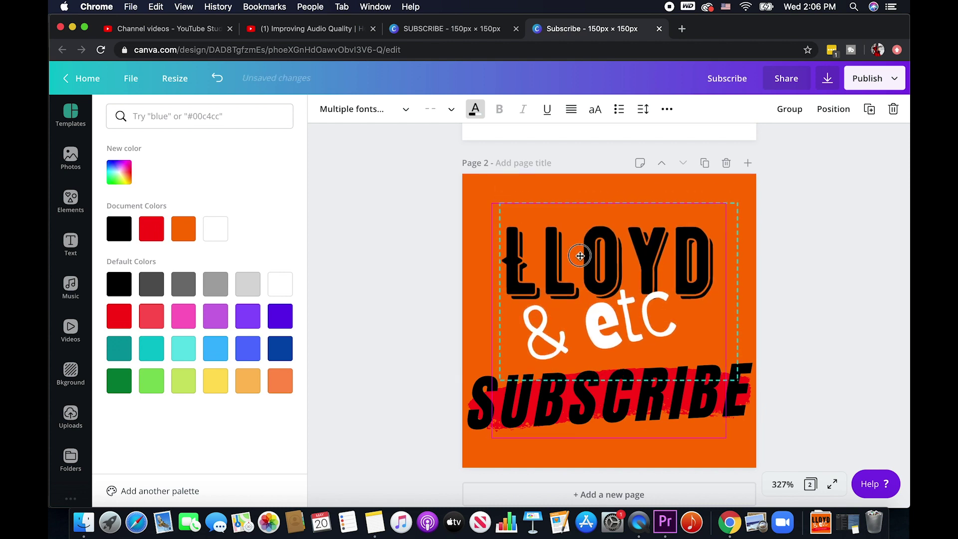
click(828, 268)
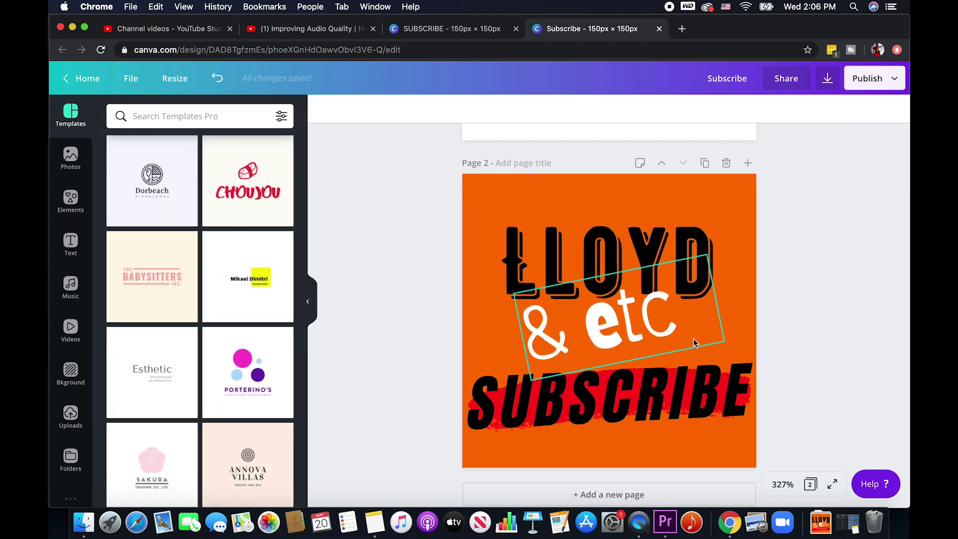
- Widen the red brush stroke past the page edges and set SUBSCRIBE back on it
click(500, 410)
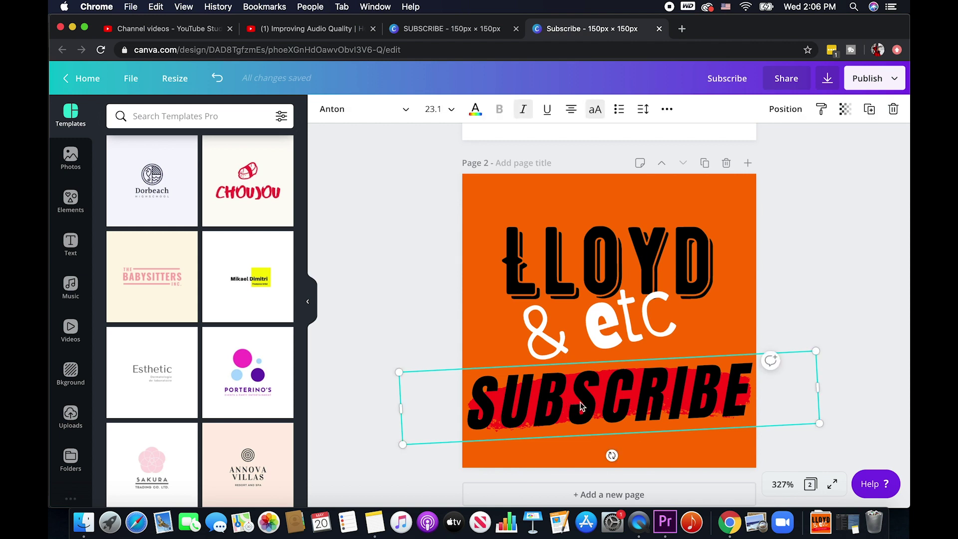
drag(581, 406, 580, 291)
click(567, 416)
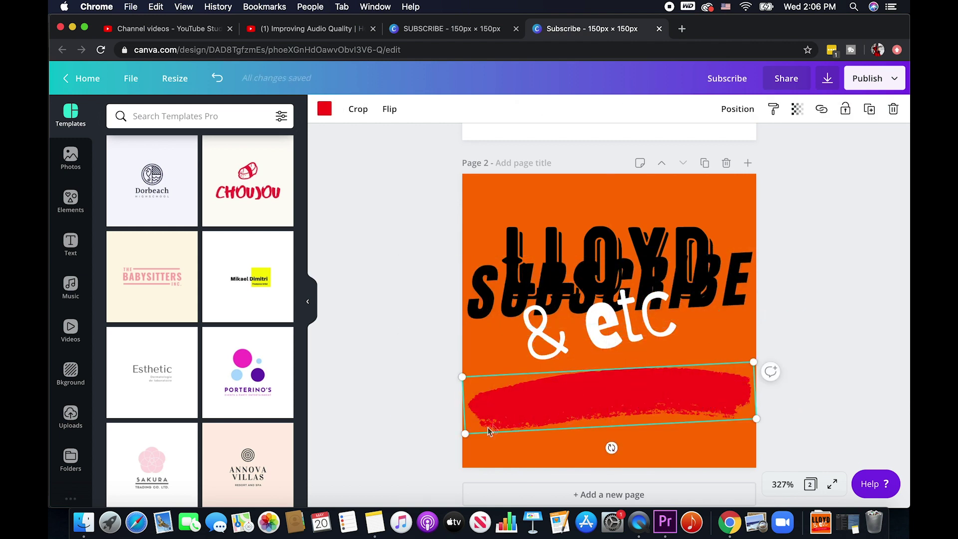
drag(464, 433, 402, 448)
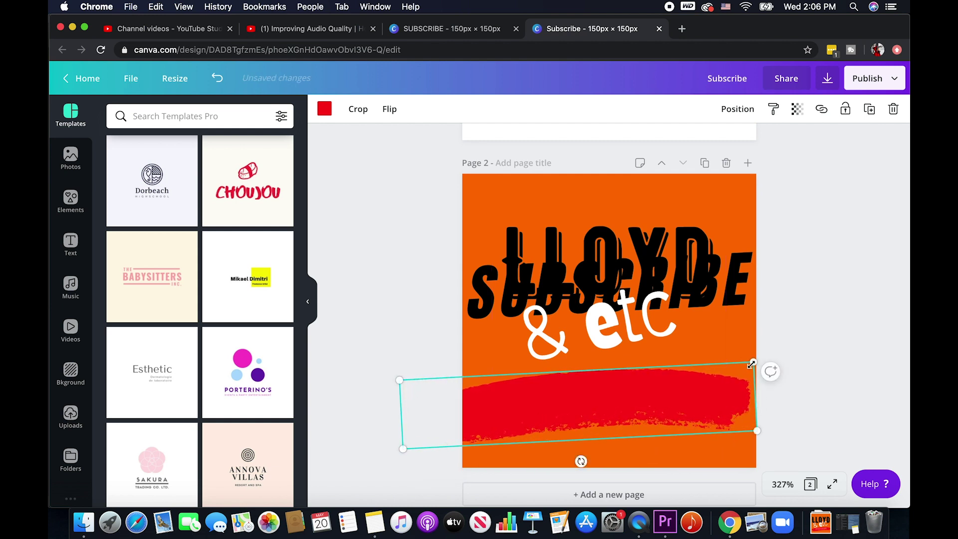
drag(752, 363, 813, 346)
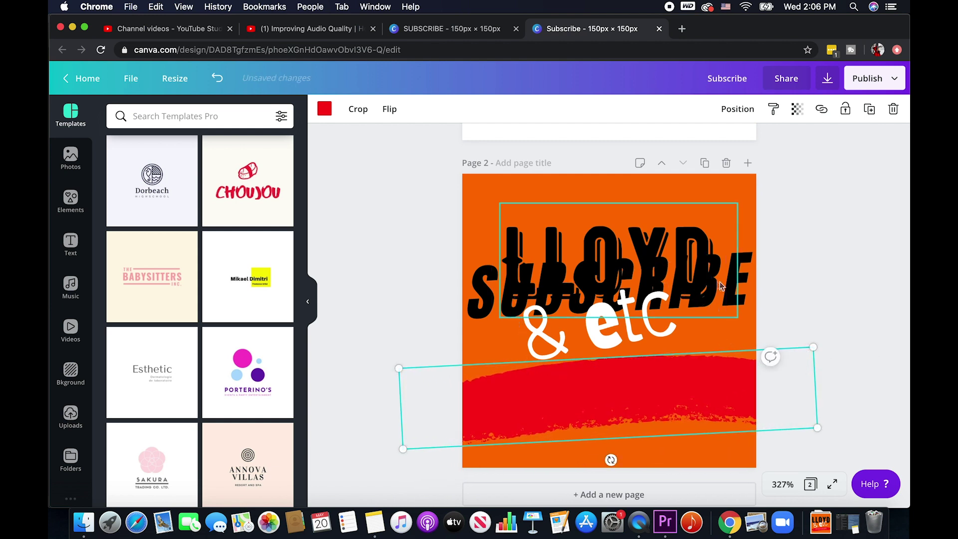
mouse_move(746, 282)
mouse_down()
mouse_move(737, 379)
mouse_move(748, 390)
mouse_up()
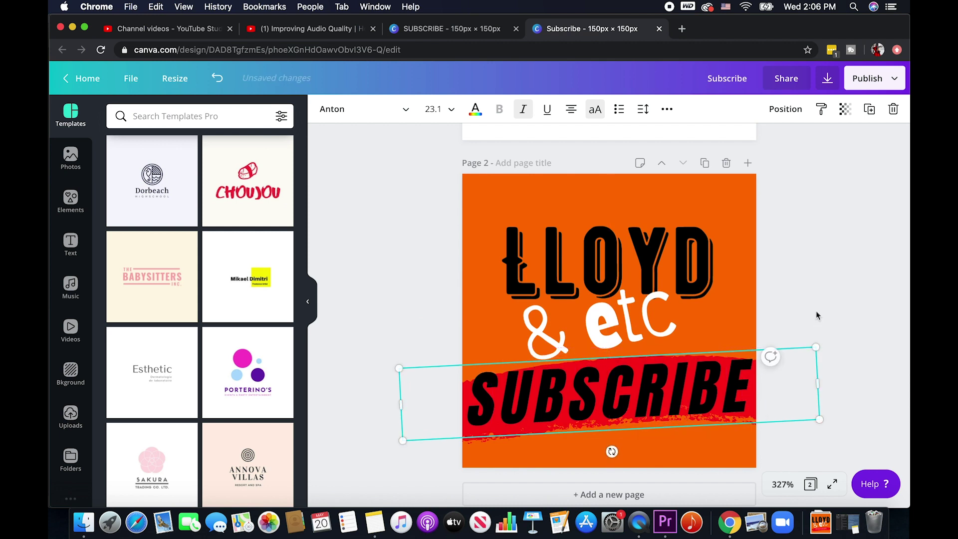
- Try white for the LLOYD text, then revert it to black
click(818, 309)
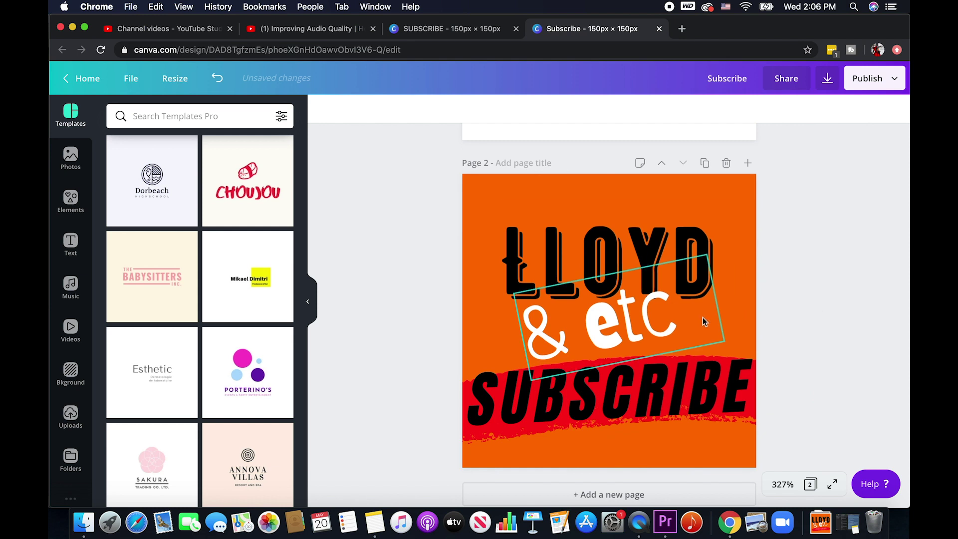
click(594, 246)
click(475, 111)
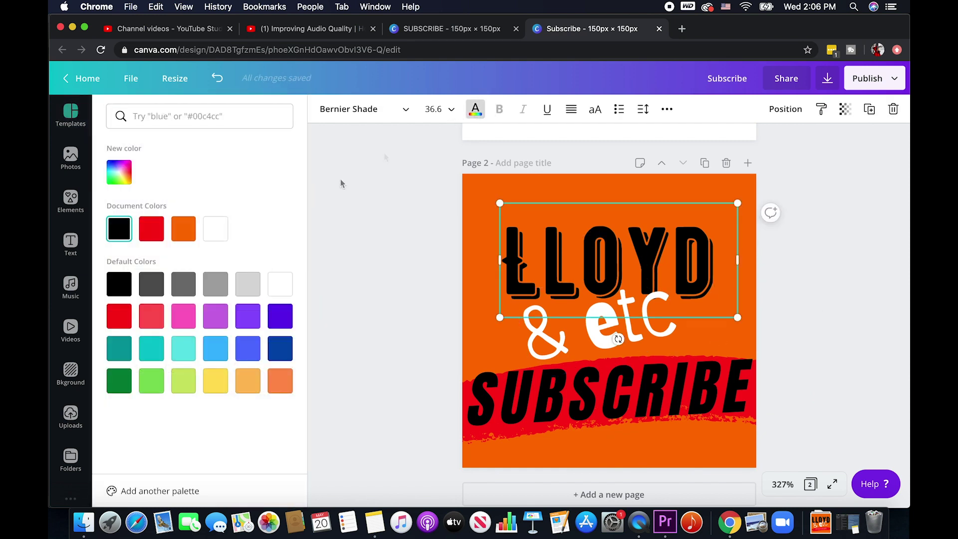
click(215, 230)
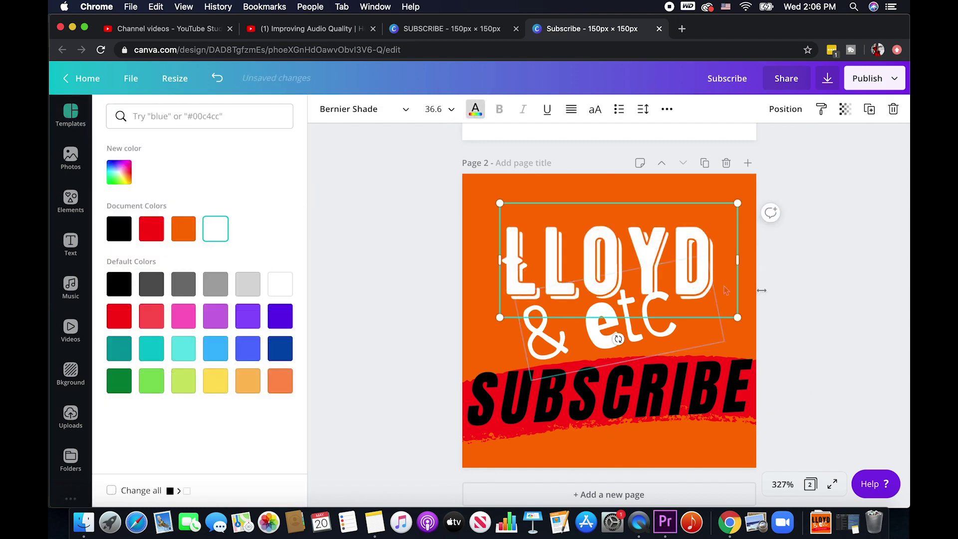
click(818, 294)
click(833, 296)
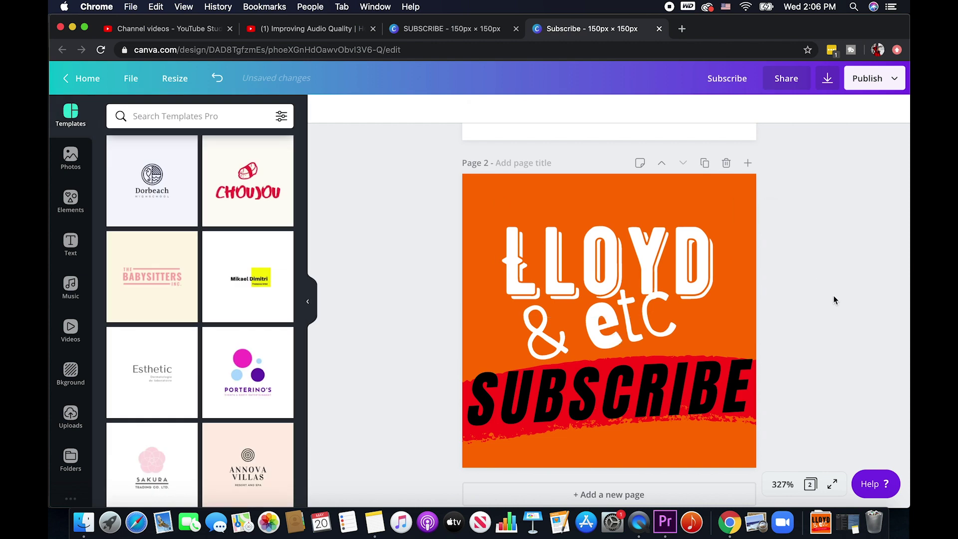
click(650, 245)
click(476, 110)
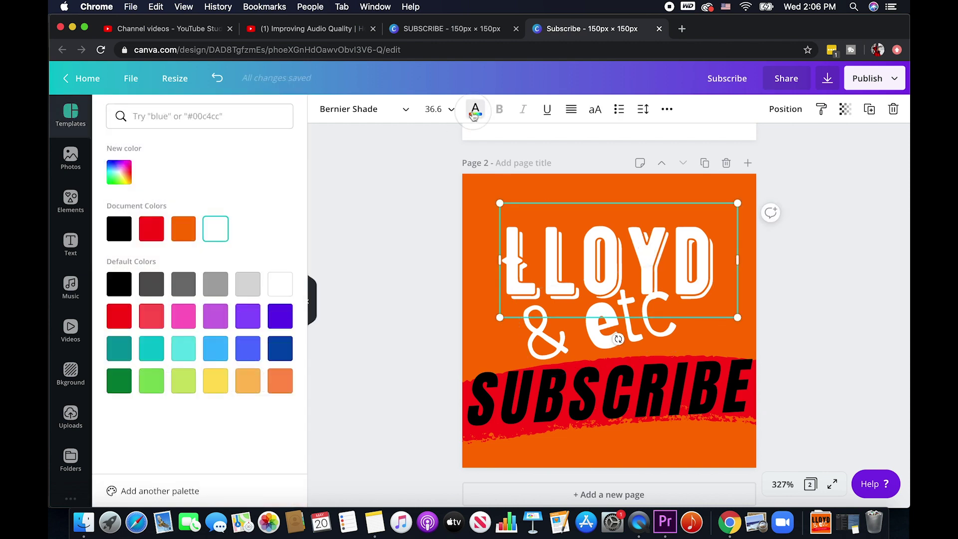
click(120, 232)
click(389, 256)
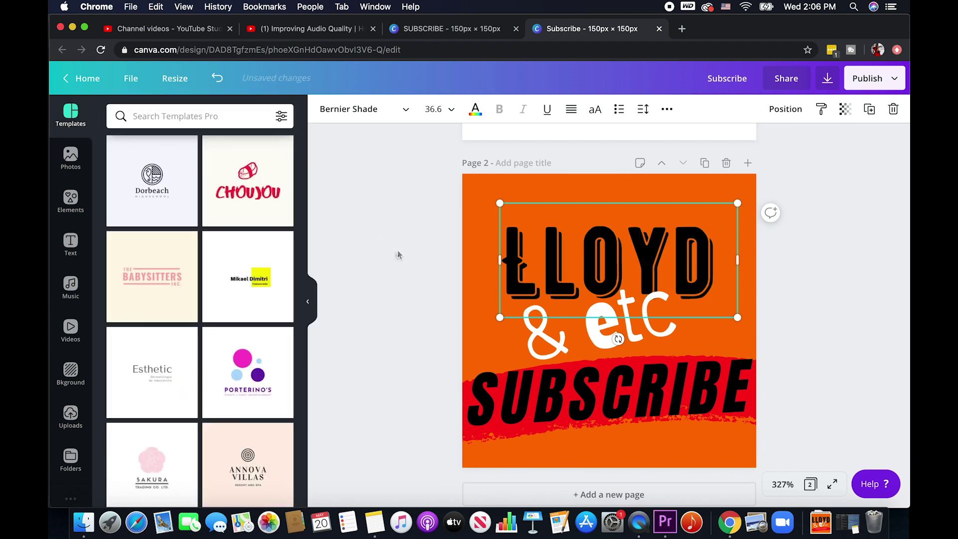
click(409, 192)
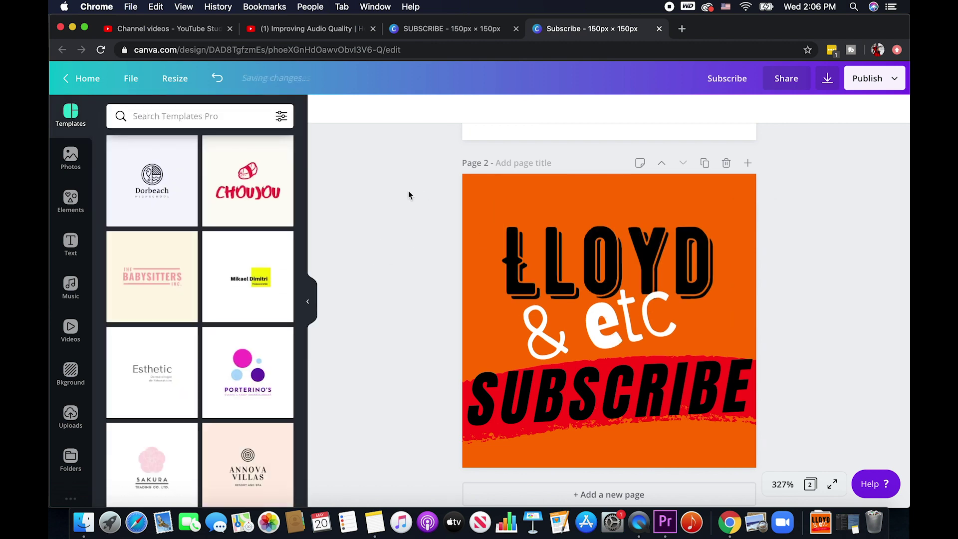
- Rotate SUBSCRIBE to -6 degrees so it leans with the brush stroke
click(546, 371)
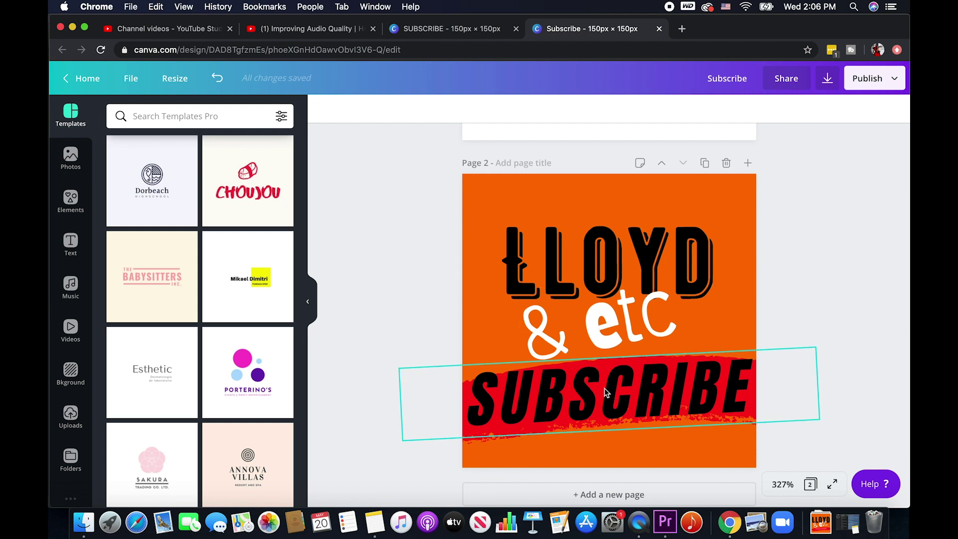
drag(611, 452, 614, 457)
click(792, 439)
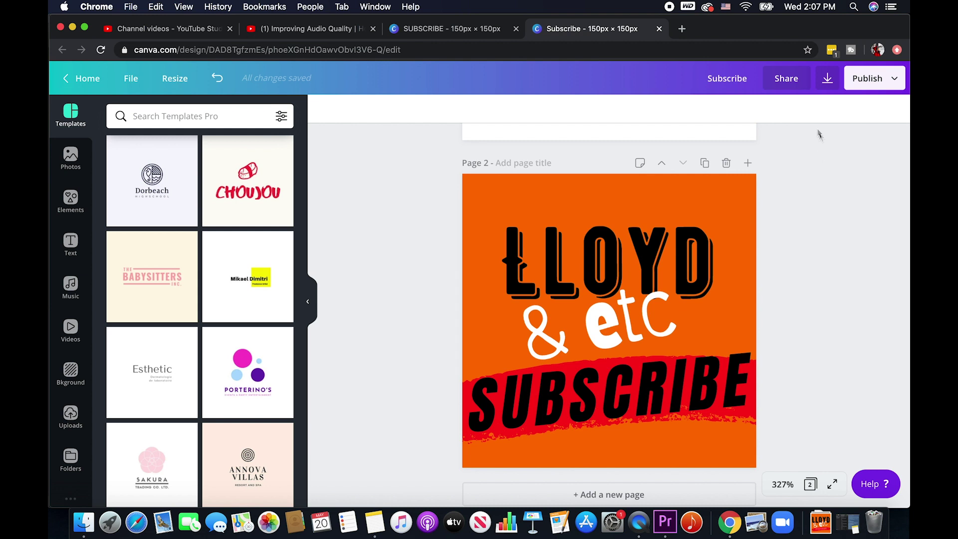
- Download only Page 2 as a PNG, saving Subscribe (1).png
click(827, 78)
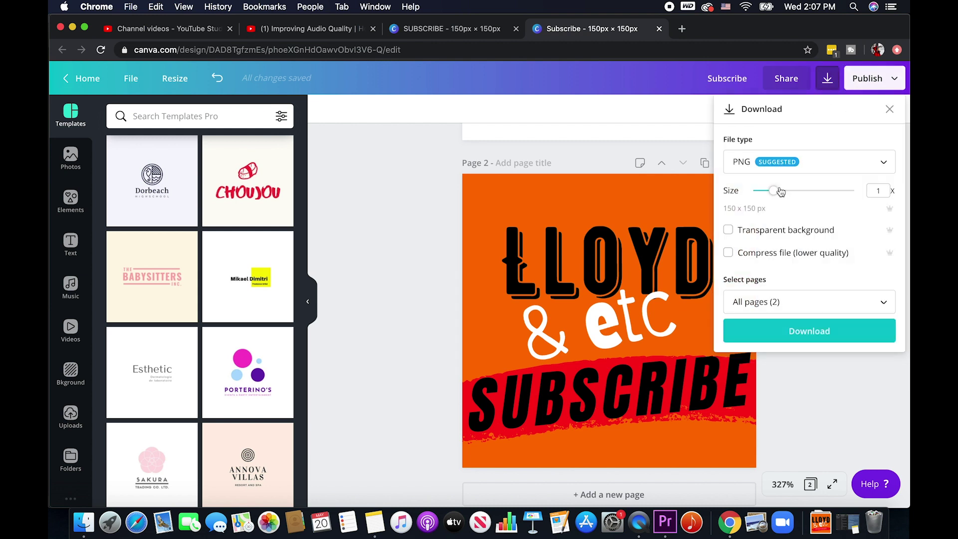
click(824, 302)
click(799, 402)
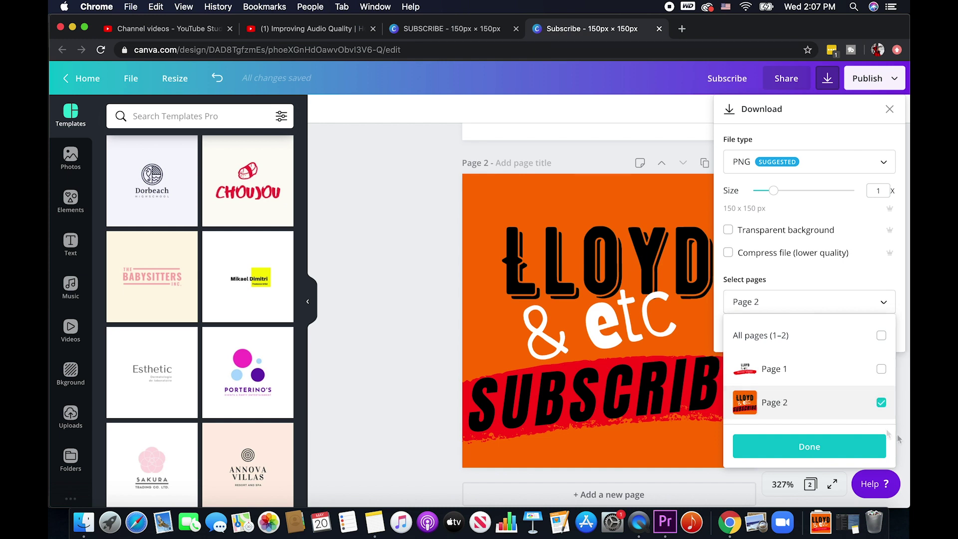
click(840, 447)
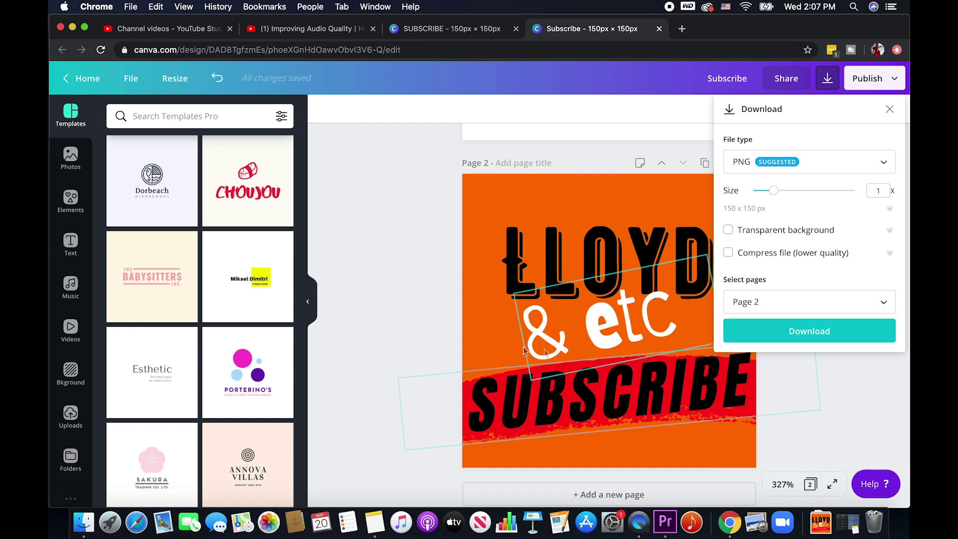
click(795, 325)
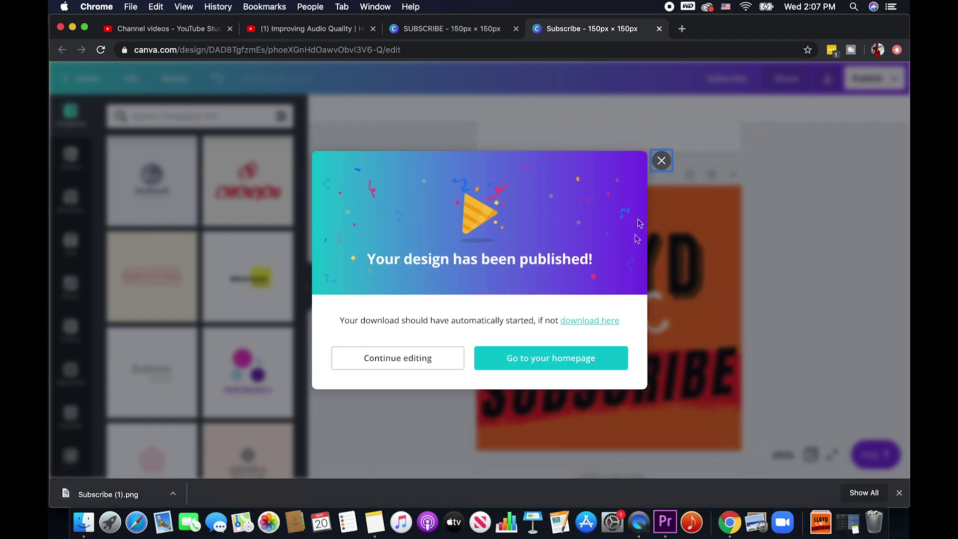
click(661, 167)
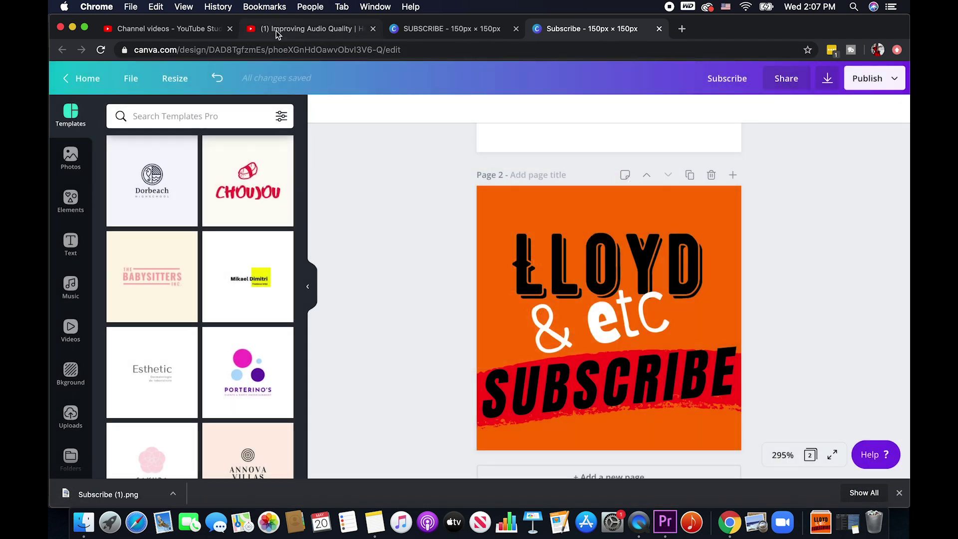
- Replace the YouTube Studio video watermark with Subscribe (1).png and save
click(179, 29)
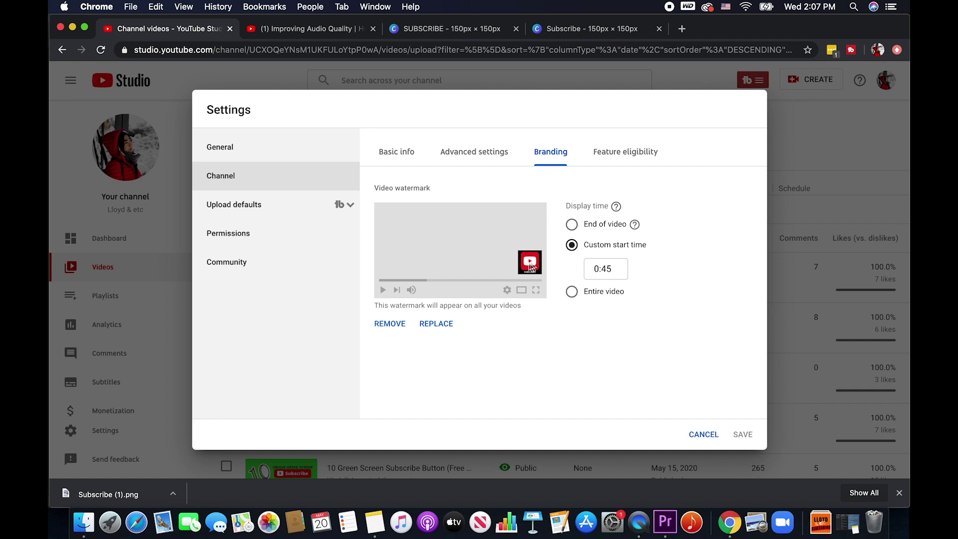
click(439, 324)
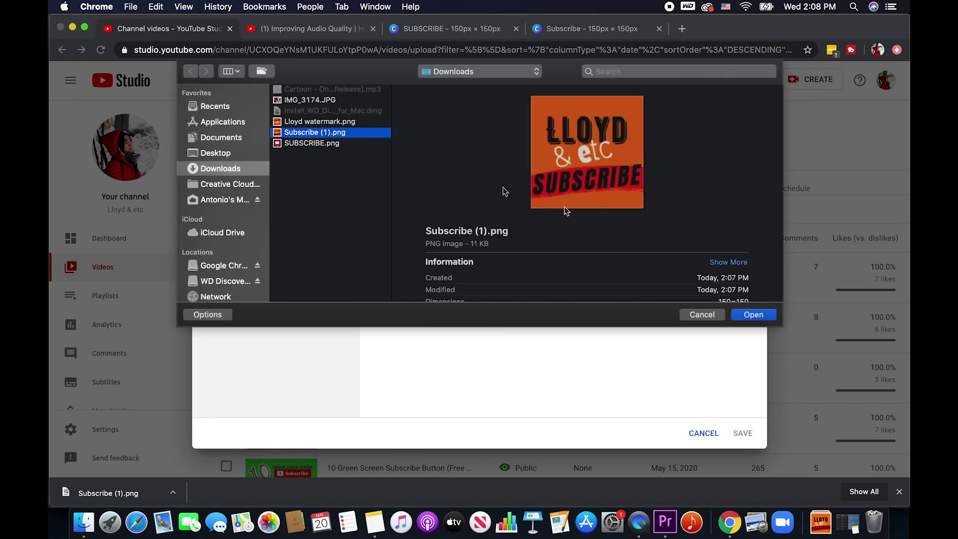
click(760, 316)
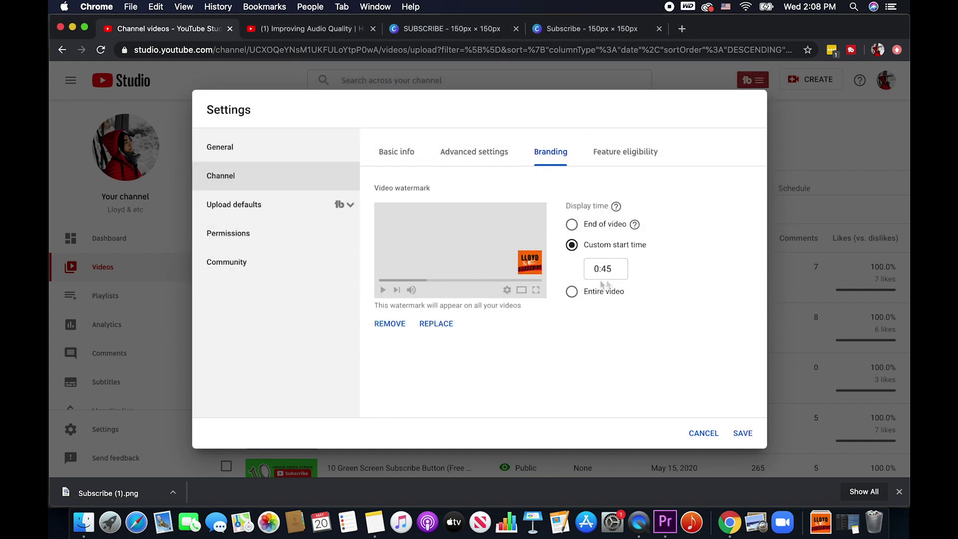
click(742, 434)
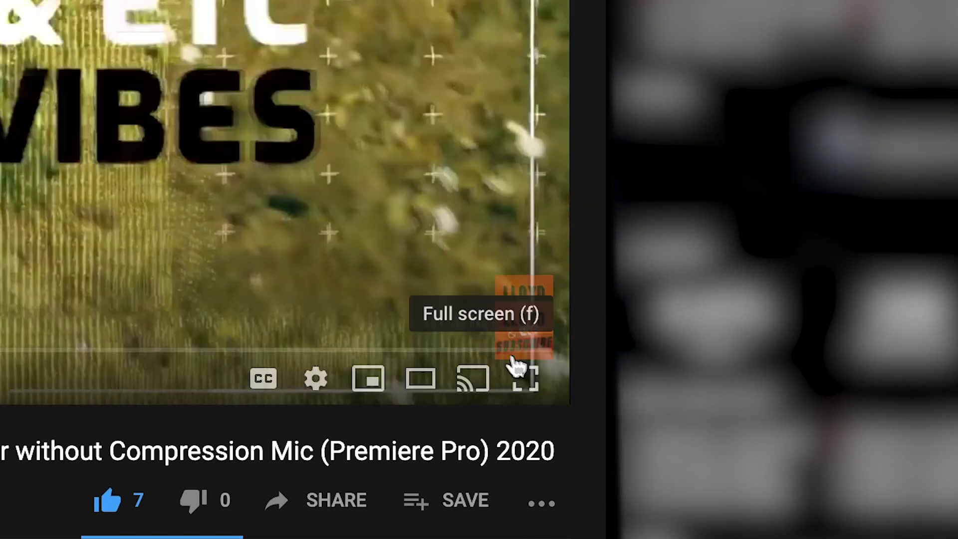
- Play a channel video and reveal the subscribe prompt from the corner watermark
mouse_move(519, 326)
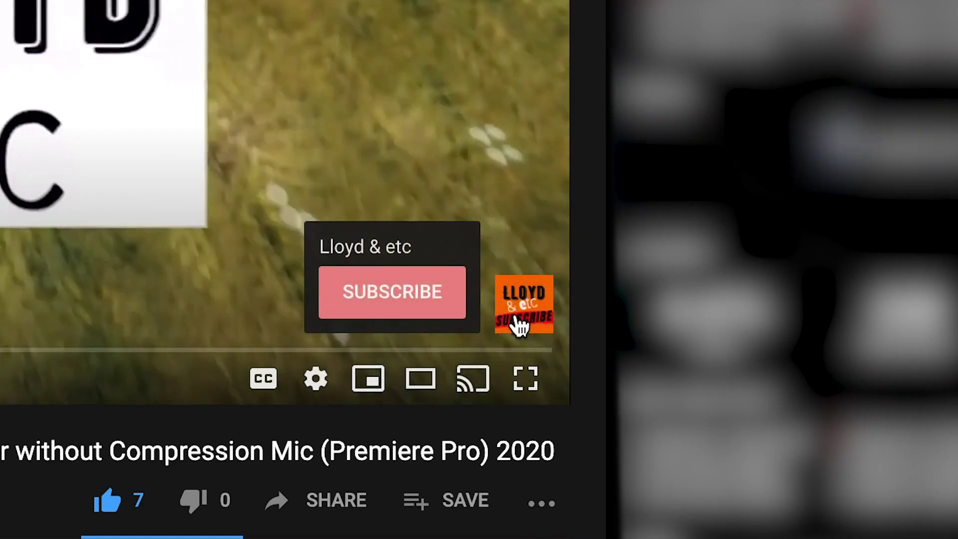